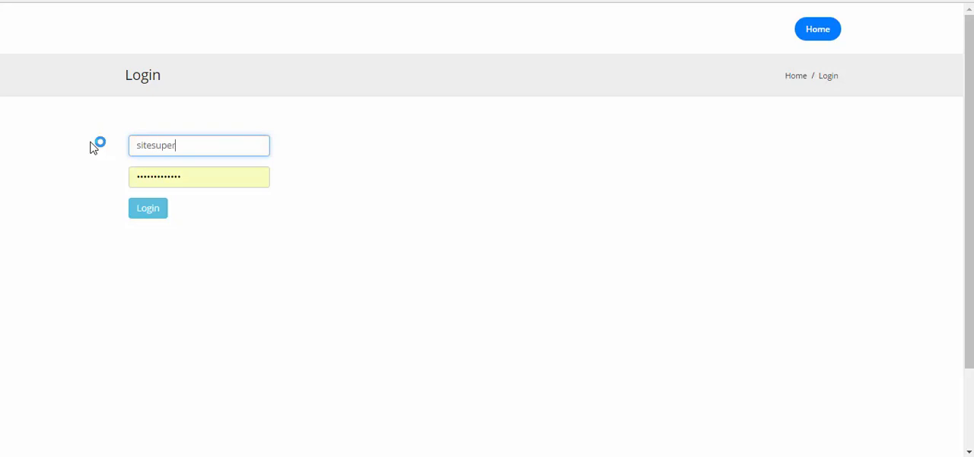
- Log in with the filled-in credentials and open the dashboard of job G15 from the projects' job list
{"action": "left_click", "coordinate": [151, 211]}
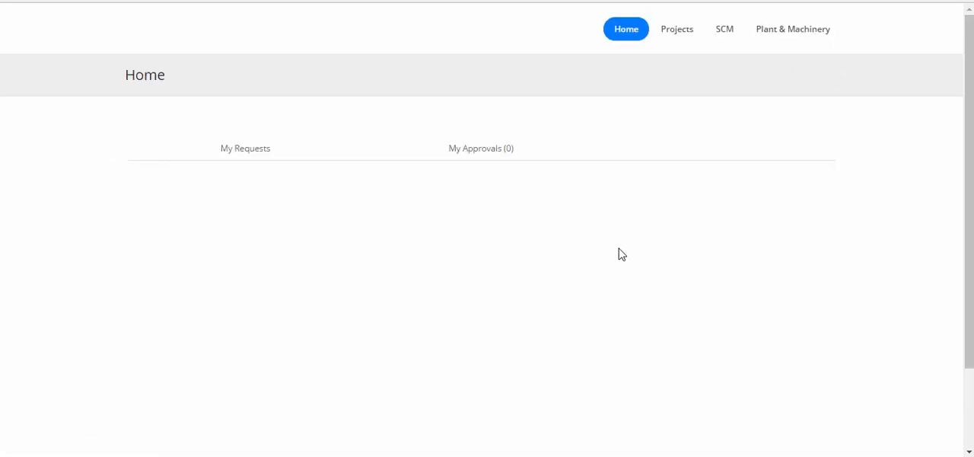
{"action": "mouse_move", "coordinate": [685, 43]}
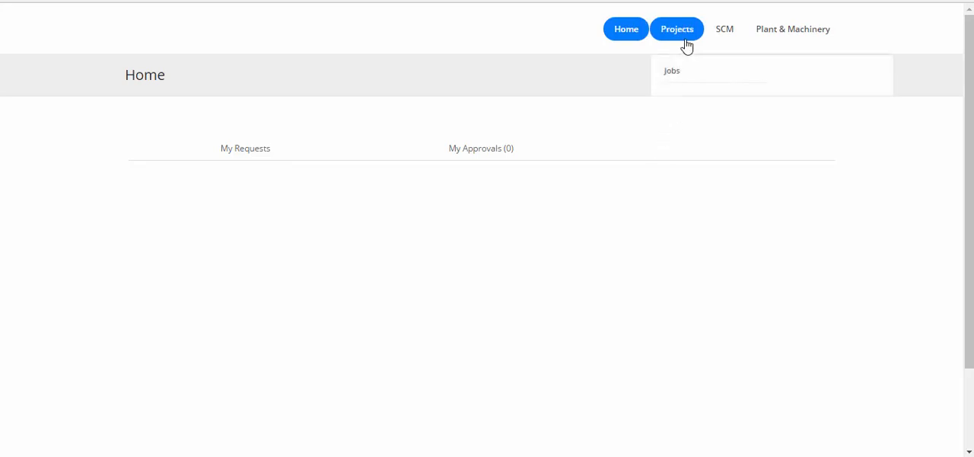
{"action": "left_click", "coordinate": [680, 73]}
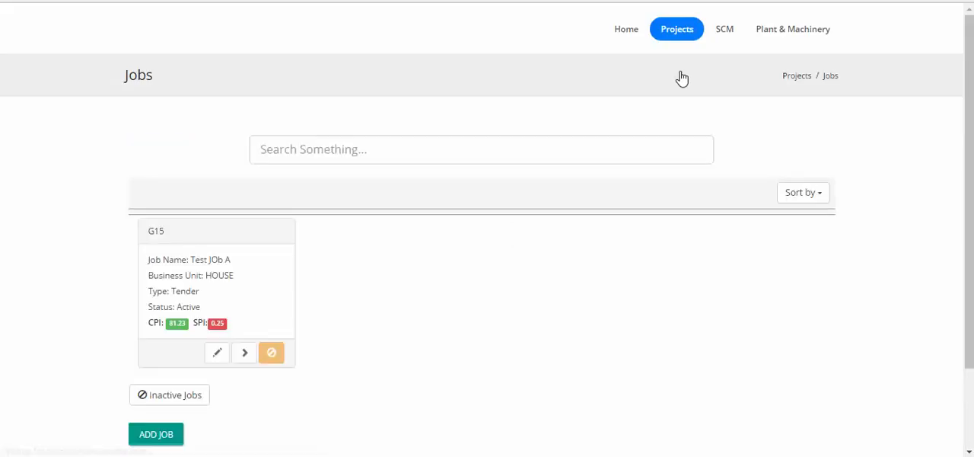
{"action": "scroll", "coordinate": [375, 263], "scroll_direction": "down", "scroll_amount": 1}
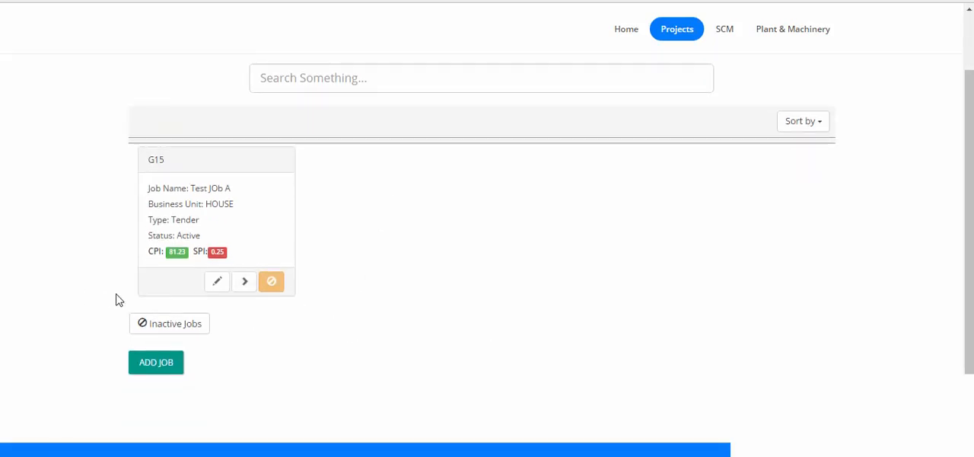
{"action": "left_click", "coordinate": [247, 288]}
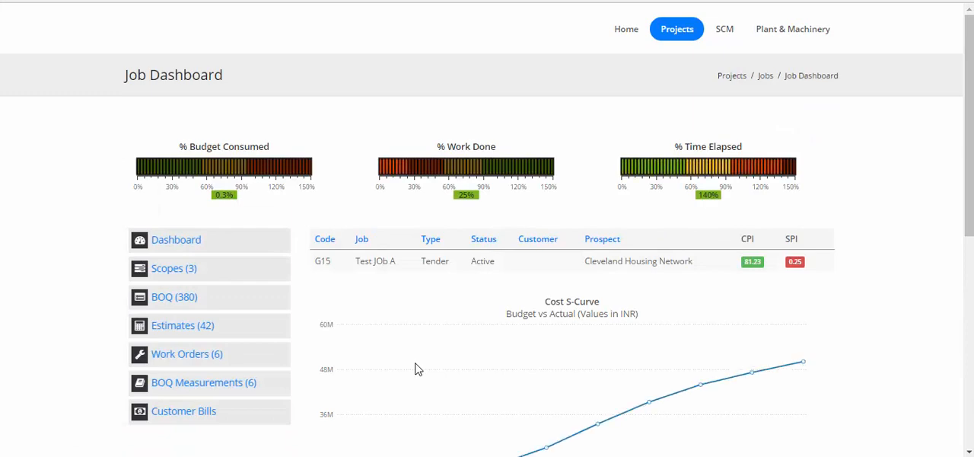
- Open the job's work orders and display the measurements for work order WO/G15/27
{"action": "scroll", "coordinate": [415, 369], "scroll_direction": "down", "scroll_amount": 2}
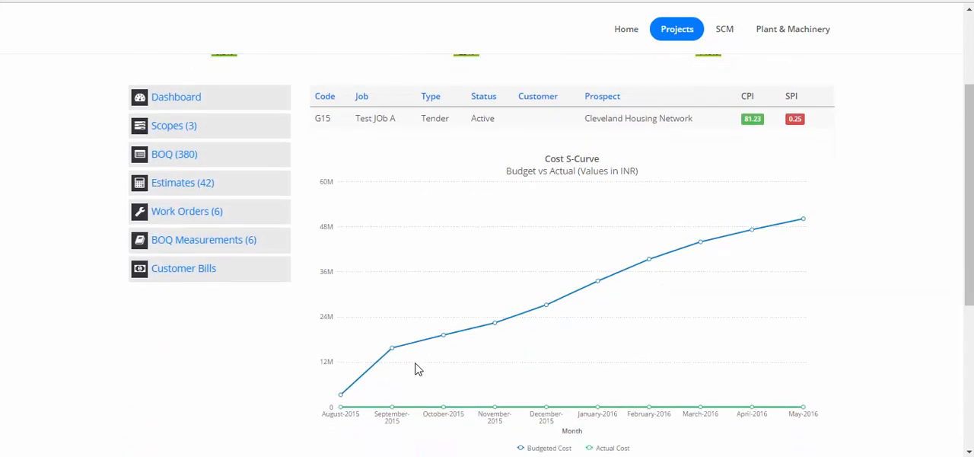
{"action": "left_click", "coordinate": [200, 219]}
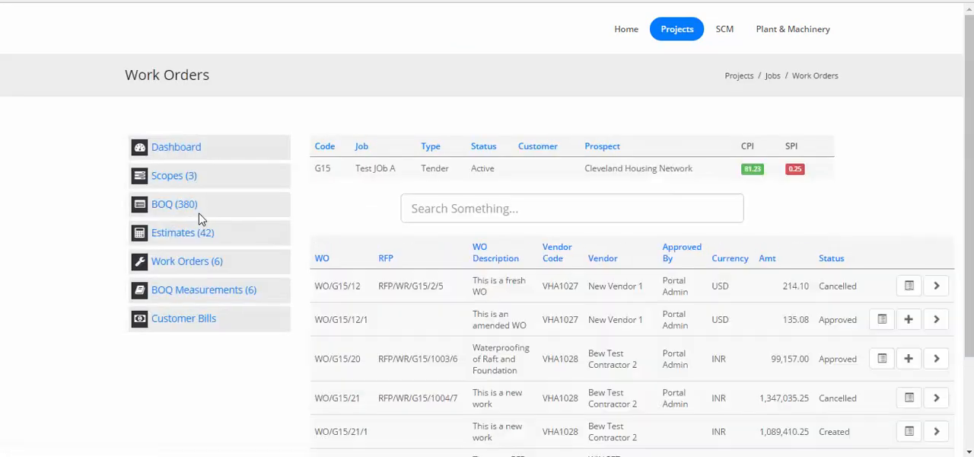
{"action": "scroll", "coordinate": [444, 253], "scroll_direction": "down", "scroll_amount": 2}
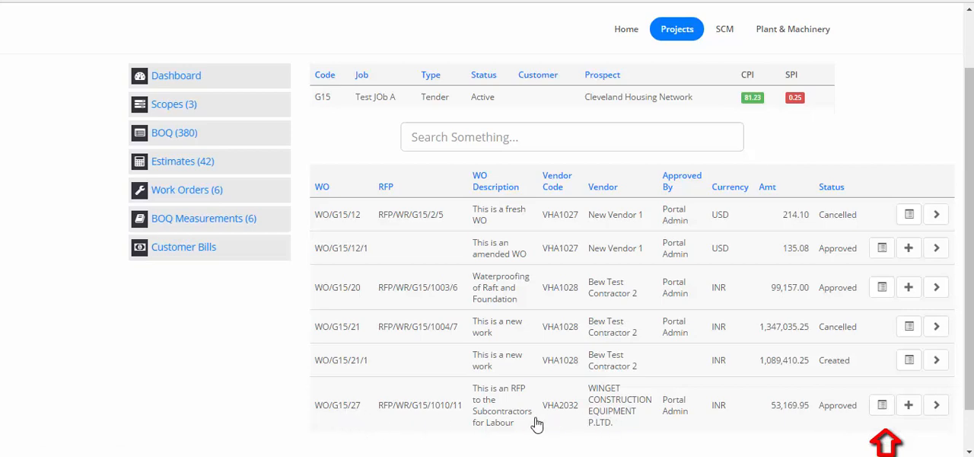
{"action": "left_click", "coordinate": [881, 411]}
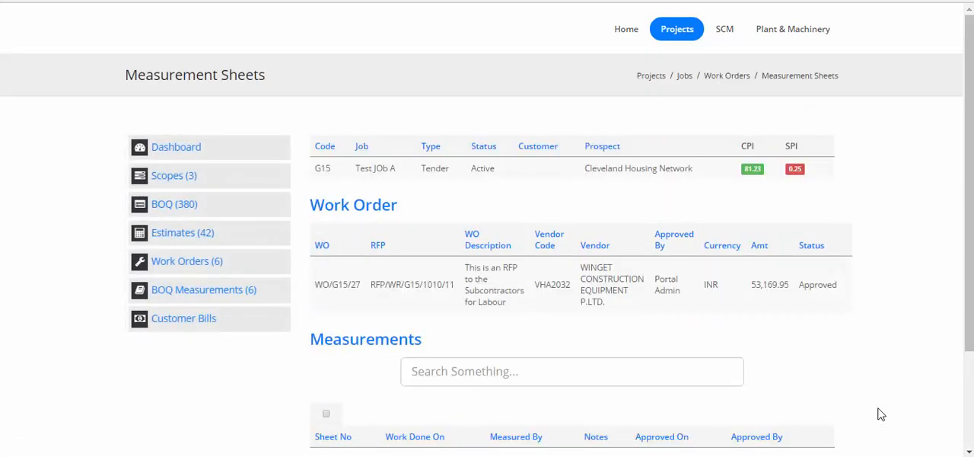
- Create a new measurement sheet for the work order and add the Unskilled Labour item with 5 as work done
{"action": "scroll", "coordinate": [880, 413], "scroll_direction": "down", "scroll_amount": 3}
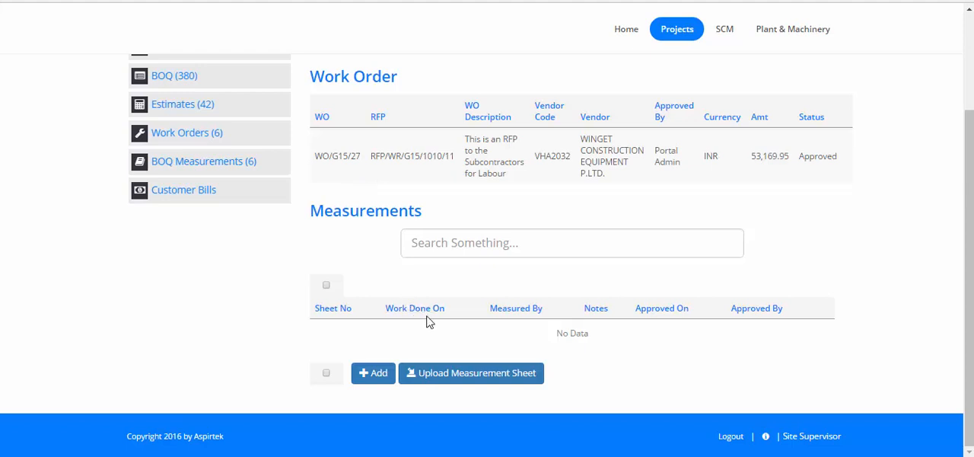
{"action": "left_click", "coordinate": [375, 376]}
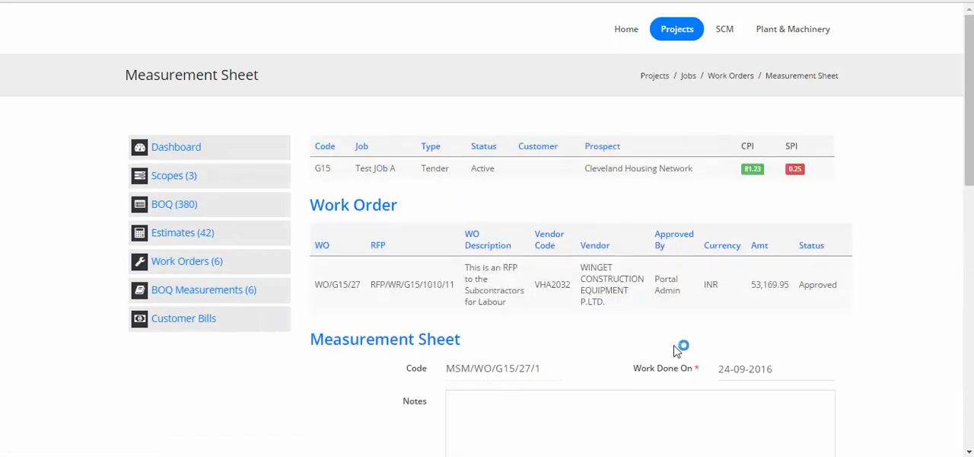
{"action": "scroll", "coordinate": [677, 351], "scroll_direction": "down", "scroll_amount": 4}
{"action": "scroll", "coordinate": [675, 350], "scroll_direction": "down", "scroll_amount": 5}
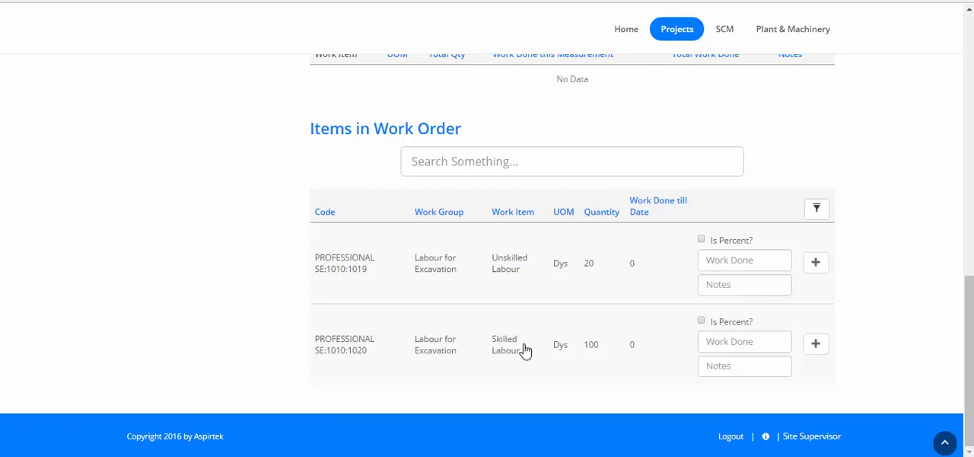
{"action": "left_click", "coordinate": [744, 265]}
{"action": "type", "text": "5"}
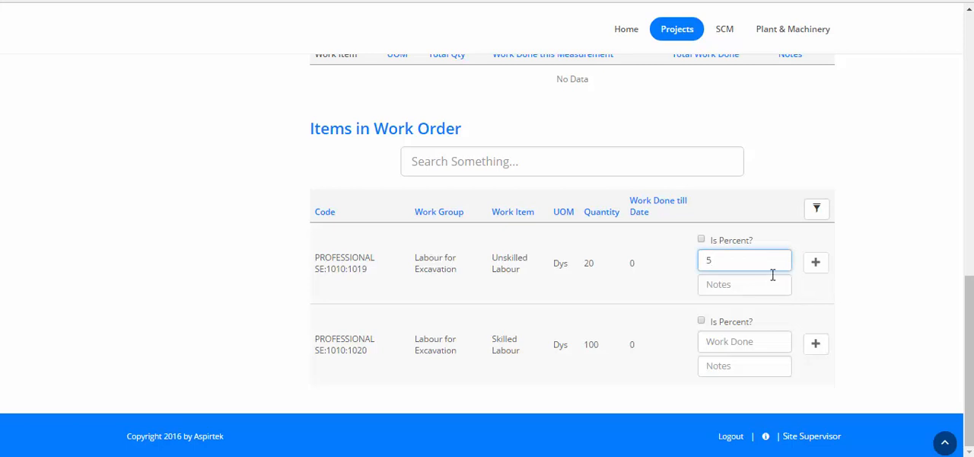
{"action": "left_click", "coordinate": [813, 273]}
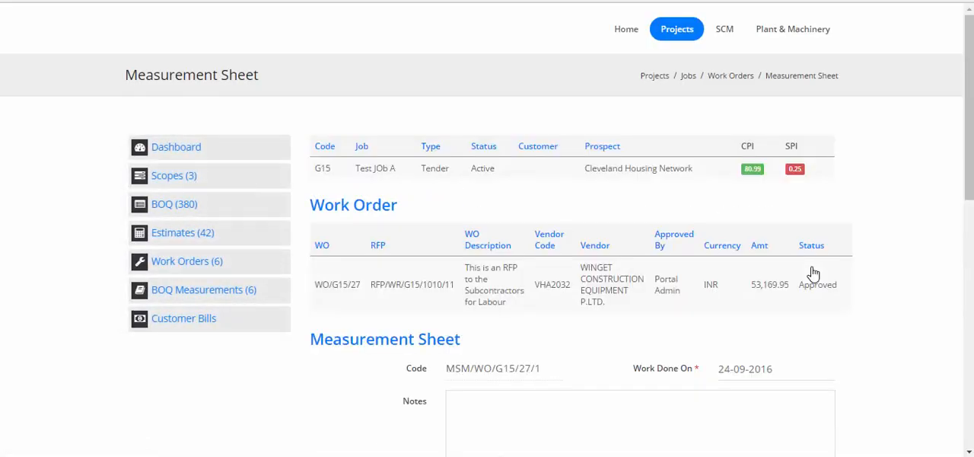
- Add the Skilled Labour item to the measured items with 2 as work done
{"action": "scroll", "coordinate": [812, 272], "scroll_direction": "down", "scroll_amount": 4}
{"action": "scroll", "coordinate": [499, 292], "scroll_direction": "down", "scroll_amount": 2}
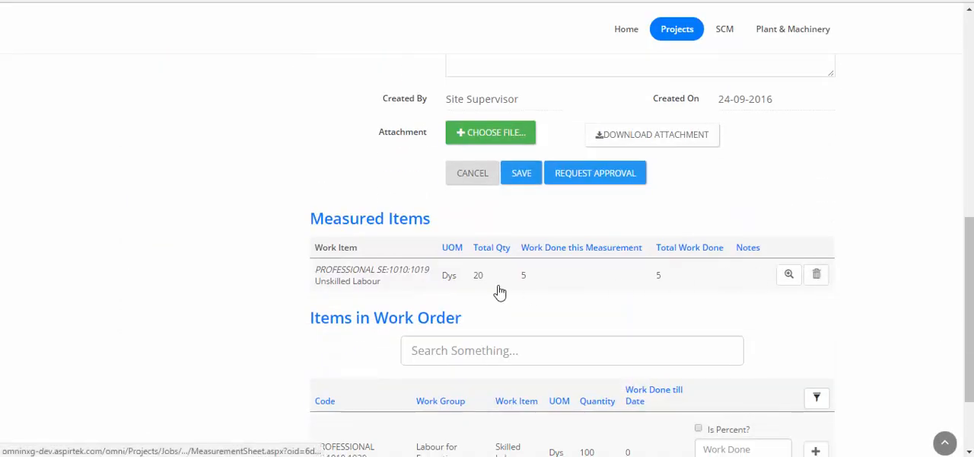
{"action": "scroll", "coordinate": [637, 292], "scroll_direction": "down", "scroll_amount": 2}
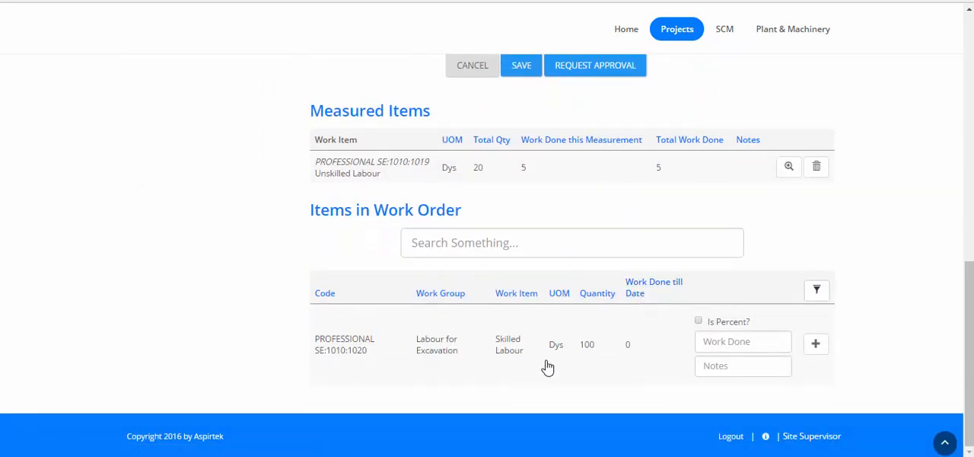
{"action": "left_click", "coordinate": [723, 342]}
{"action": "type", "text": "2"}
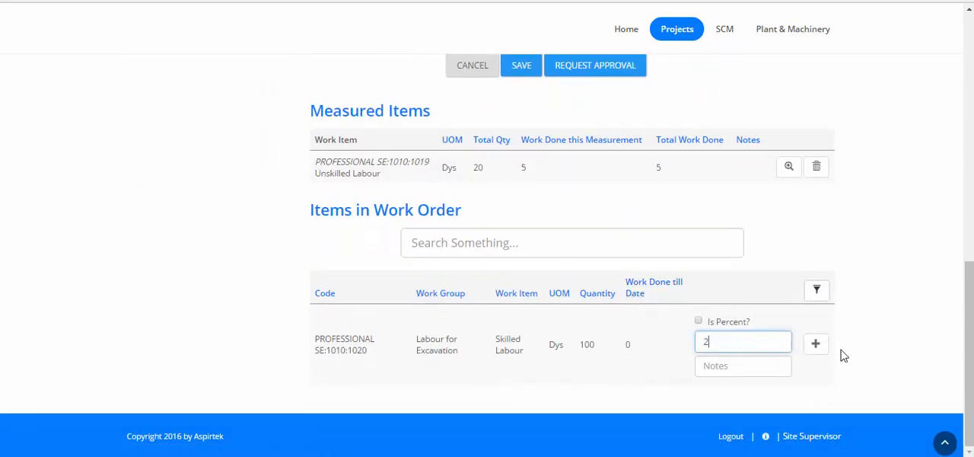
{"action": "left_click", "coordinate": [817, 347]}
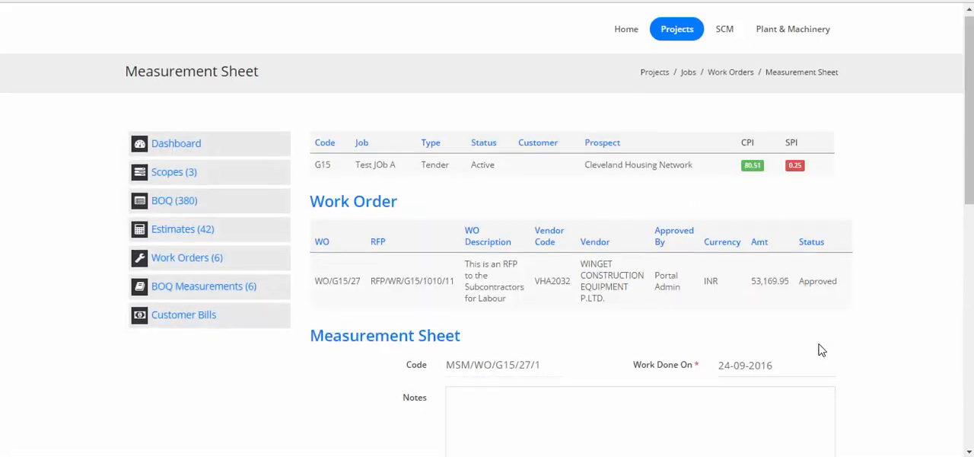
- Enter "This is a test work order easuremeny" as the measurement sheet's notes and save the sheet
{"action": "scroll", "coordinate": [821, 348], "scroll_direction": "down", "scroll_amount": 7}
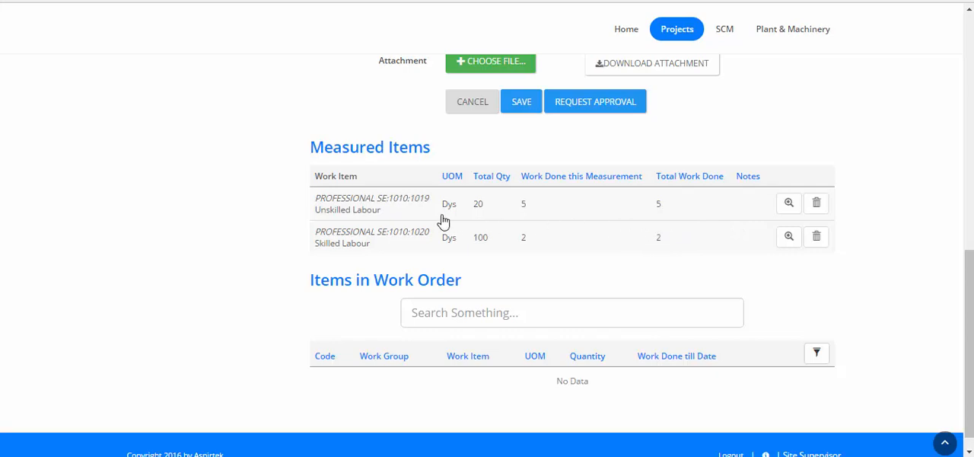
{"action": "scroll", "coordinate": [632, 233], "scroll_direction": "up", "scroll_amount": 4}
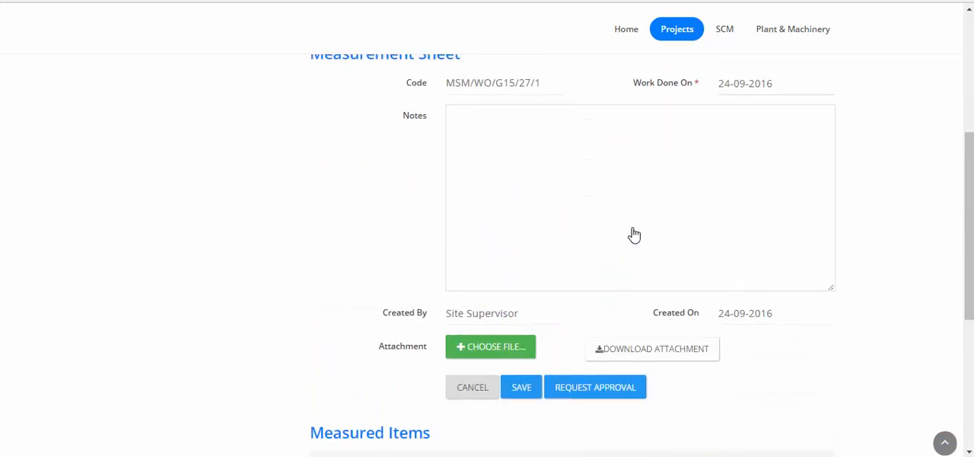
{"action": "left_click", "coordinate": [634, 221]}
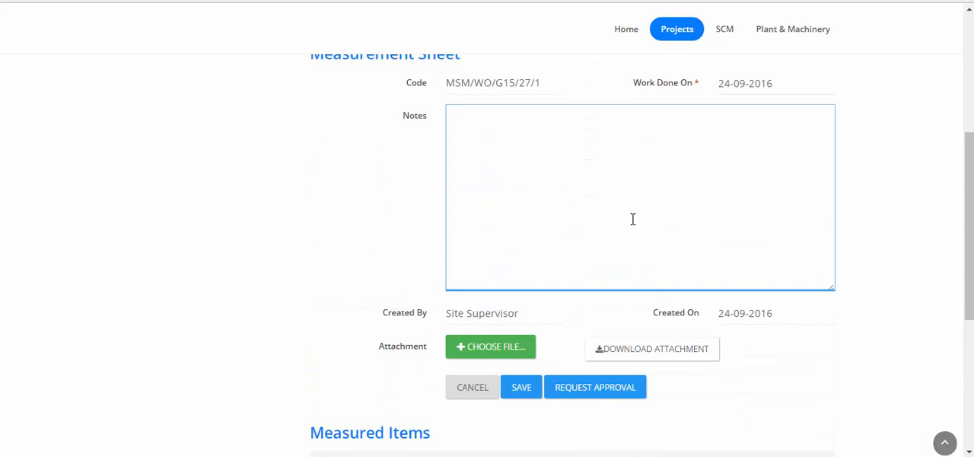
{"action": "type", "text": "This is a test work order emasi"}
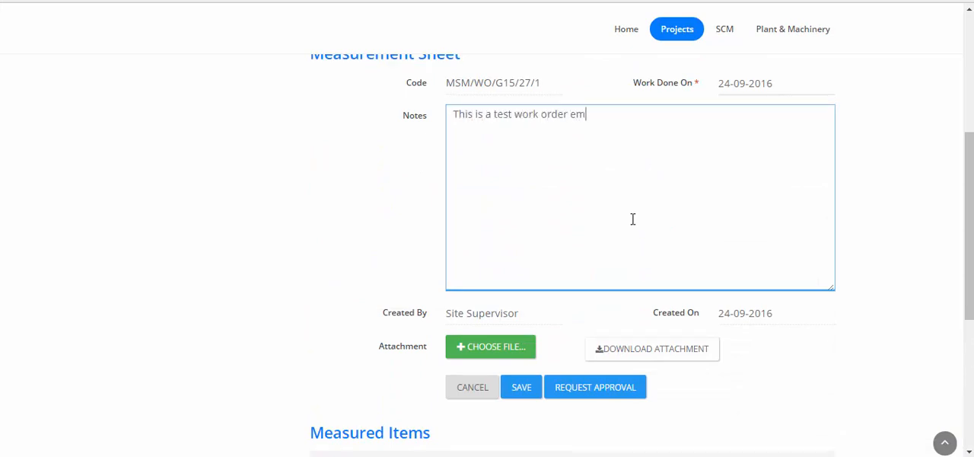
{"action": "key", "text": "BackSpace"}
{"action": "key", "text": "BackSpace"}
{"action": "key", "text": "BackSpace"}
{"action": "type", "text": "easuremeny"}
{"action": "left_click", "coordinate": [522, 387]}
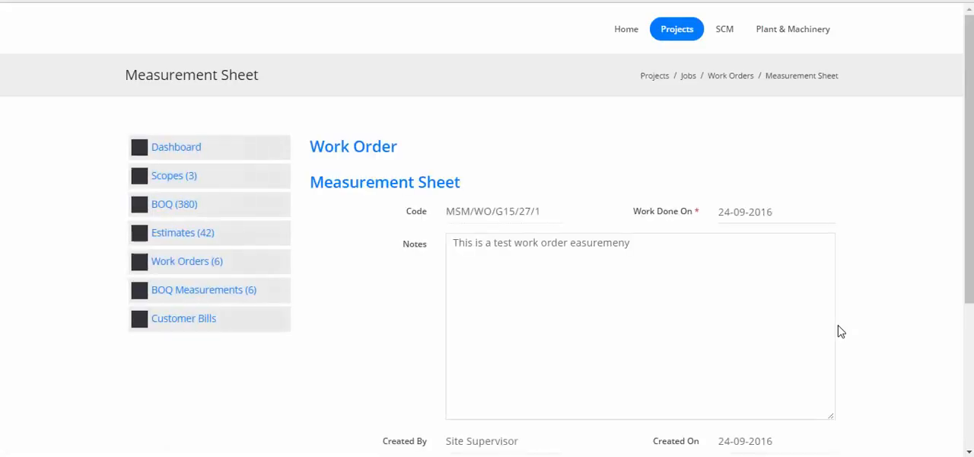
- Attach the file 1.png from the Downloads folder to the measurement sheet and save it
{"action": "scroll", "coordinate": [841, 331], "scroll_direction": "down", "scroll_amount": 5}
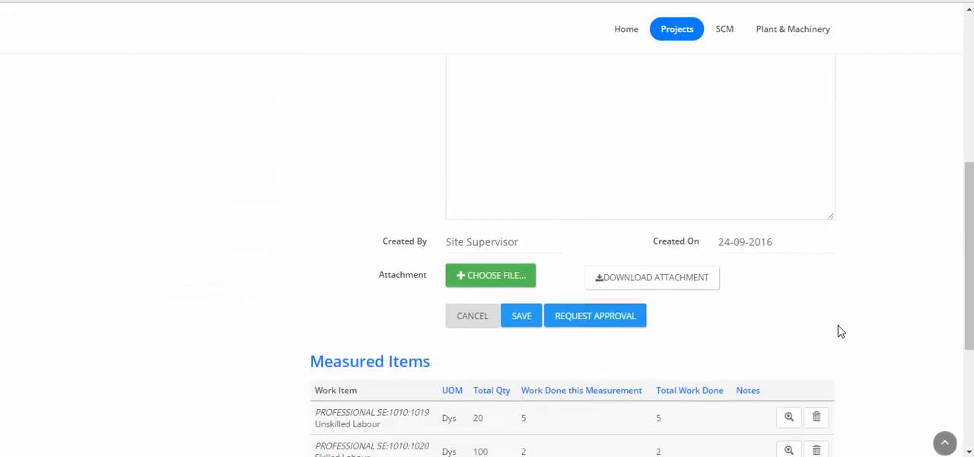
{"action": "left_click", "coordinate": [480, 277]}
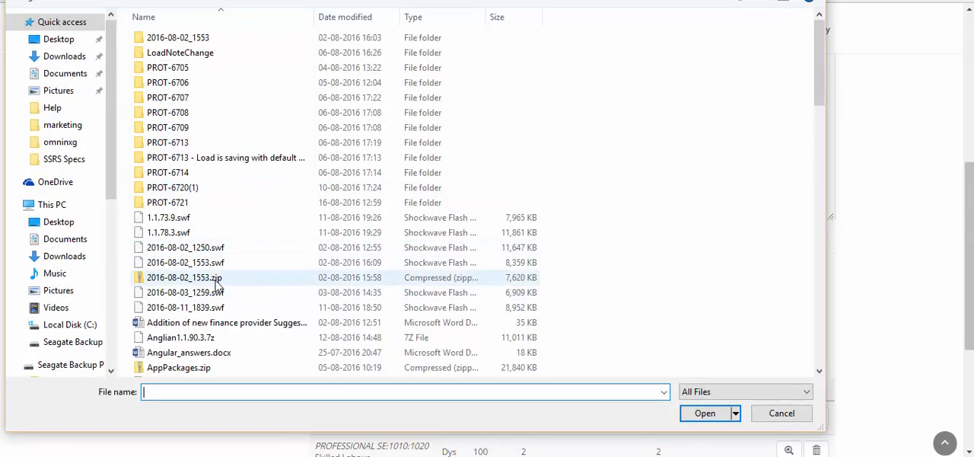
{"action": "left_click", "coordinate": [64, 257]}
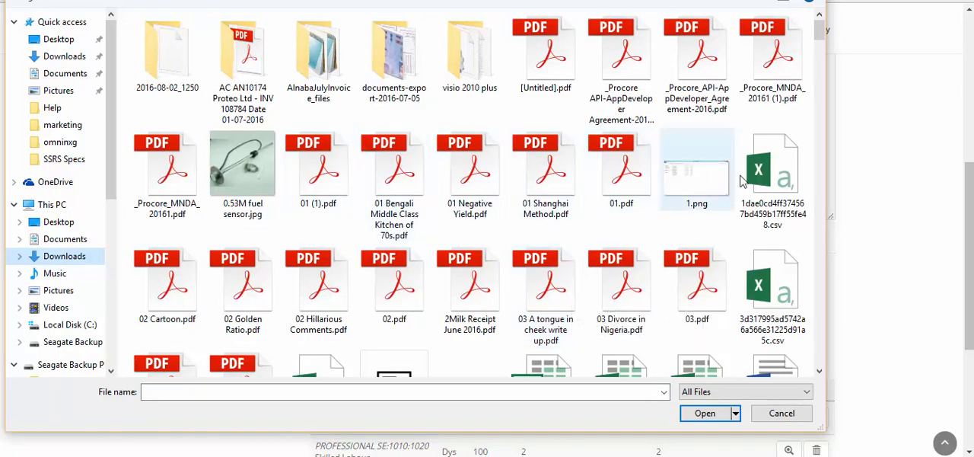
{"action": "left_click", "coordinate": [700, 182]}
{"action": "left_click", "coordinate": [703, 411]}
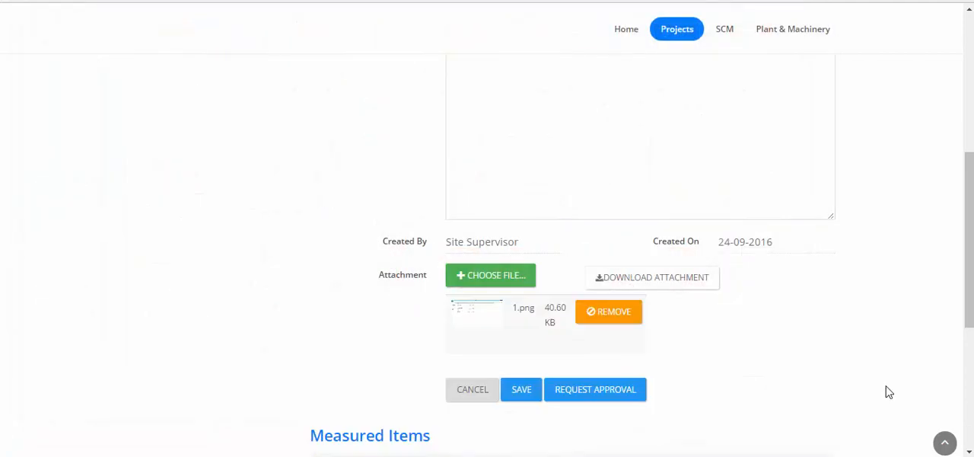
{"action": "left_click", "coordinate": [524, 390]}
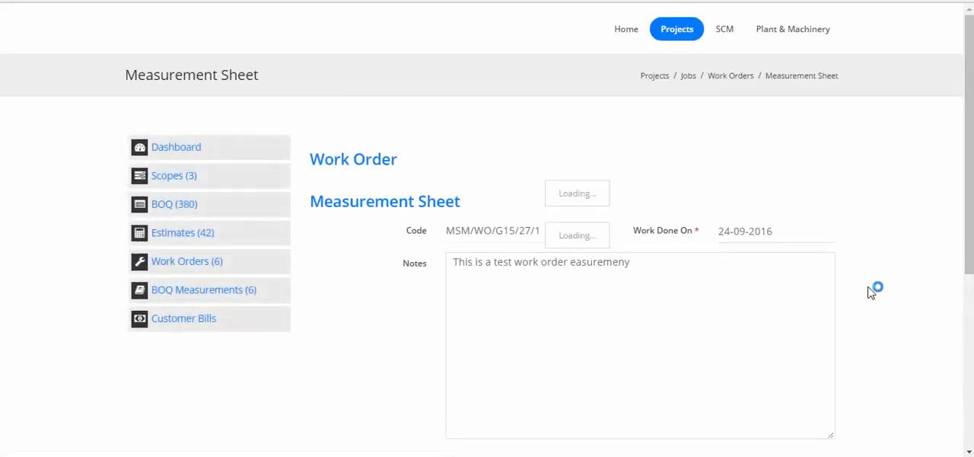
- Download the measurement sheet's saved attachment and check the list of measured items
{"action": "scroll", "coordinate": [871, 285], "scroll_direction": "down", "scroll_amount": 5}
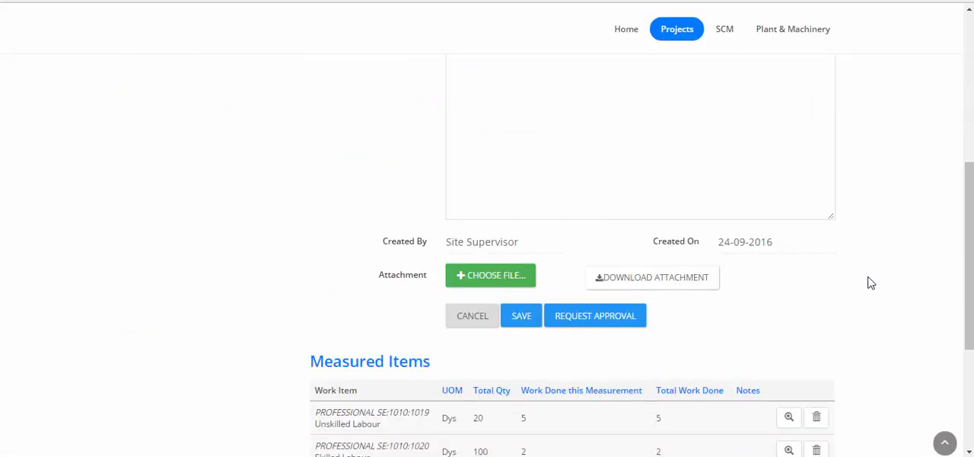
{"action": "left_click", "coordinate": [659, 282]}
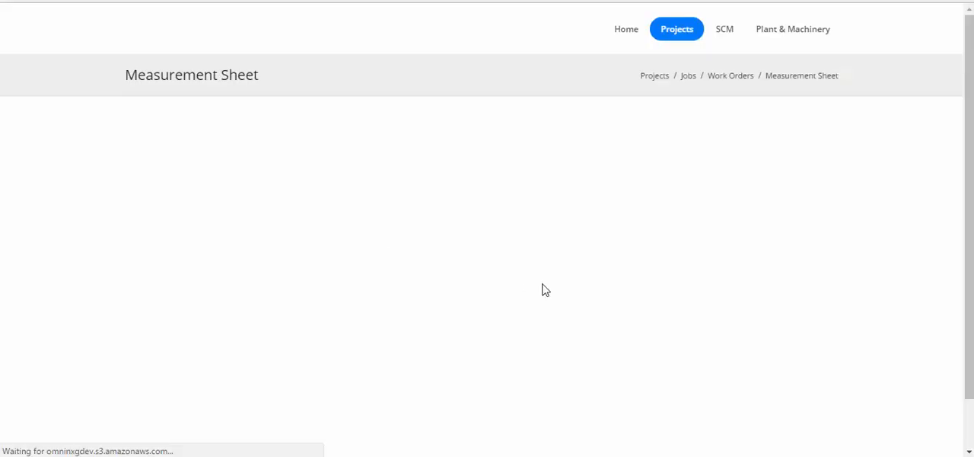
{"action": "scroll", "coordinate": [678, 276], "scroll_direction": "down", "scroll_amount": 3}
{"action": "scroll", "coordinate": [737, 269], "scroll_direction": "down", "scroll_amount": 3}
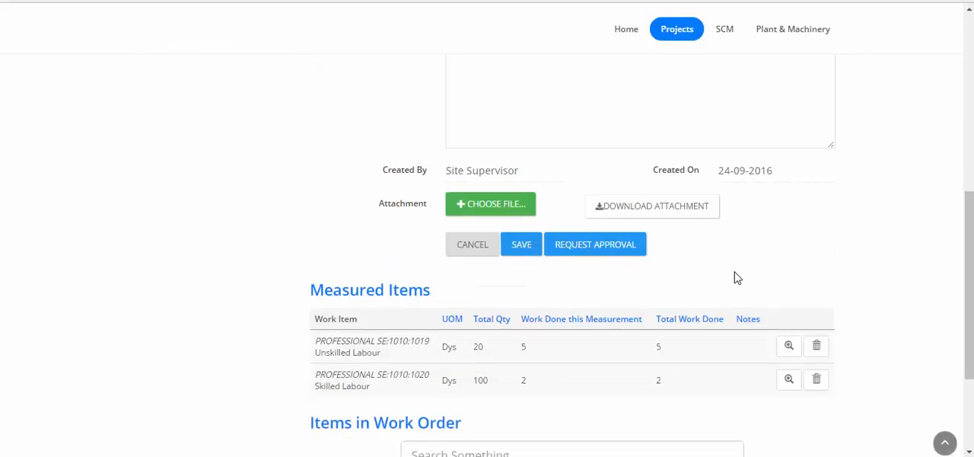
{"action": "scroll", "coordinate": [685, 283], "scroll_direction": "down", "scroll_amount": 3}
{"action": "scroll", "coordinate": [636, 256], "scroll_direction": "up", "scroll_amount": 3}
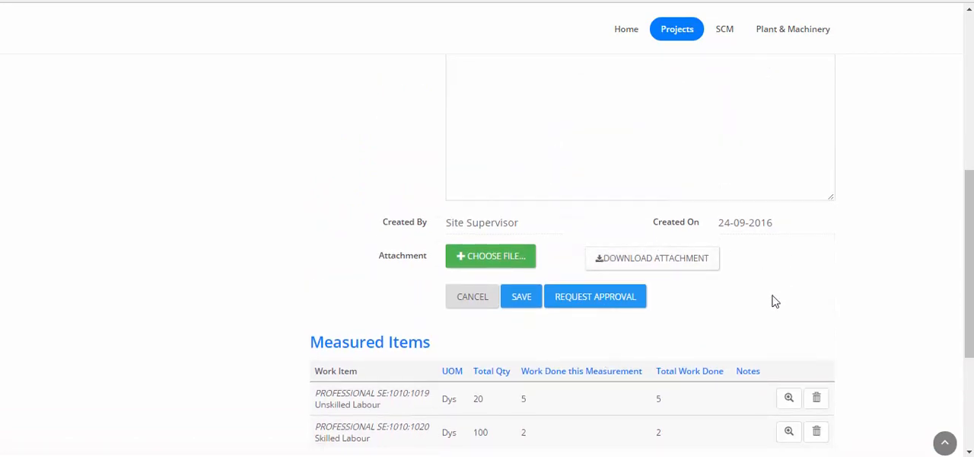
- Set the measurement sheet's Work Done On date to 19-09-2016
{"action": "scroll", "coordinate": [766, 332], "scroll_direction": "up", "scroll_amount": 3}
{"action": "scroll", "coordinate": [766, 332], "scroll_direction": "down", "scroll_amount": 3}
{"action": "scroll", "coordinate": [746, 326], "scroll_direction": "up", "scroll_amount": 3}
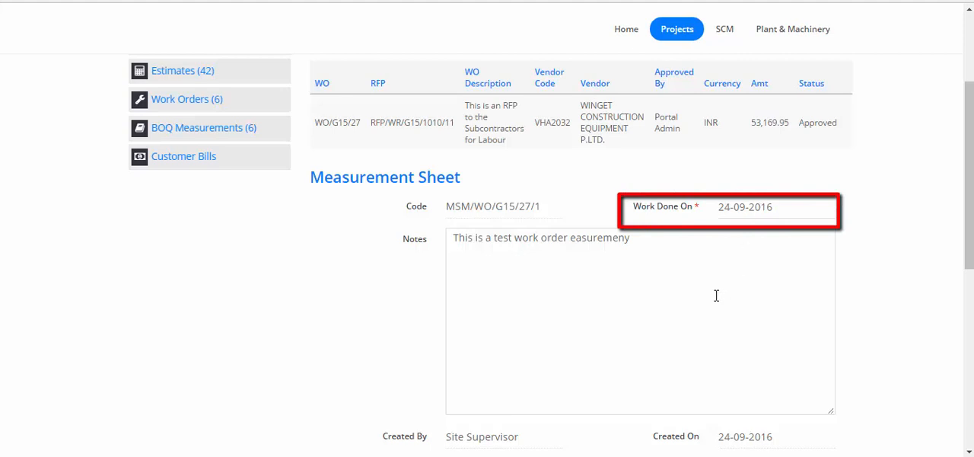
{"action": "left_click", "coordinate": [796, 207]}
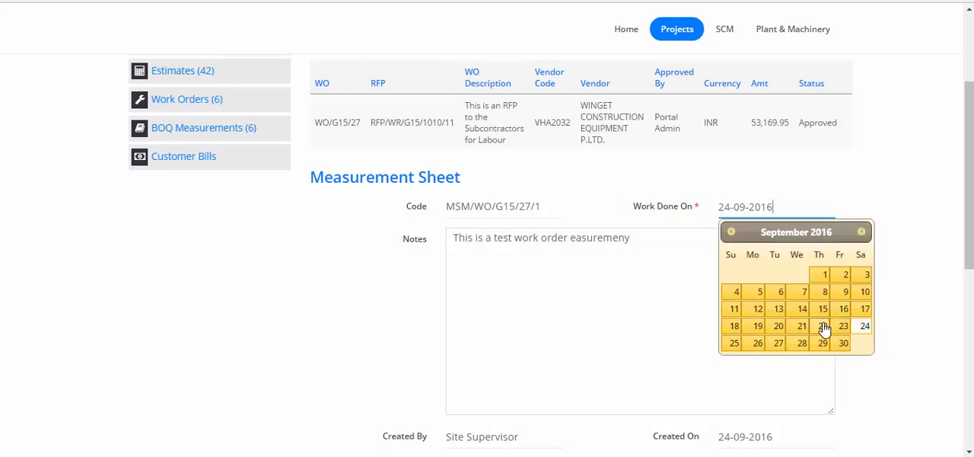
{"action": "left_click", "coordinate": [759, 331]}
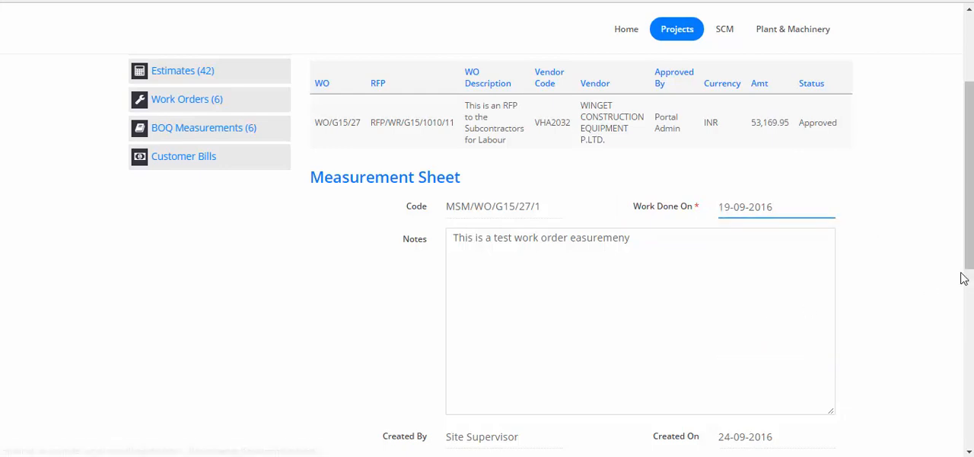
- Save the measurement sheet with its work date and request approval for it
{"action": "scroll", "coordinate": [951, 276], "scroll_direction": "down", "scroll_amount": 2}
{"action": "left_click", "coordinate": [518, 371]}
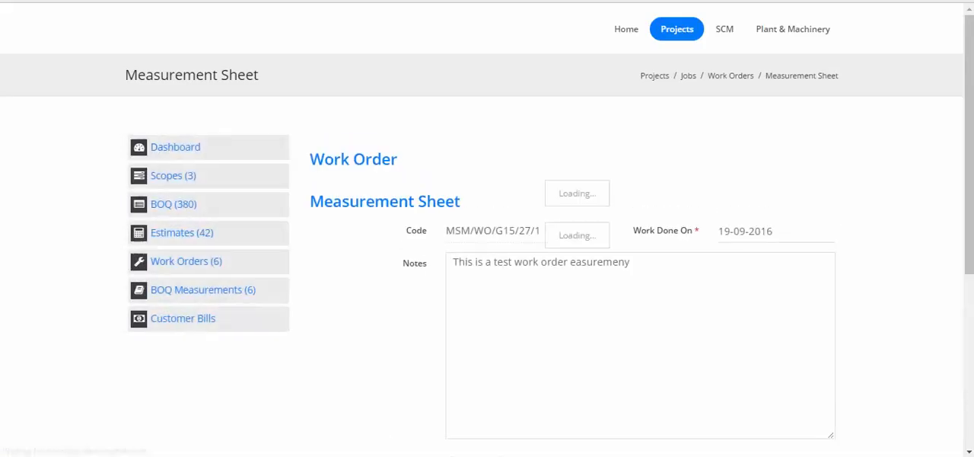
{"action": "scroll", "coordinate": [760, 264], "scroll_direction": "down", "scroll_amount": 5}
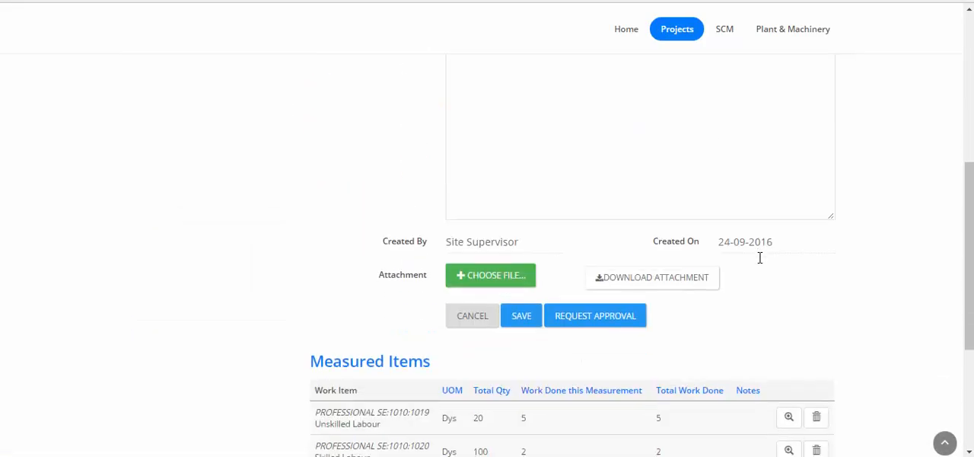
{"action": "left_click", "coordinate": [582, 321]}
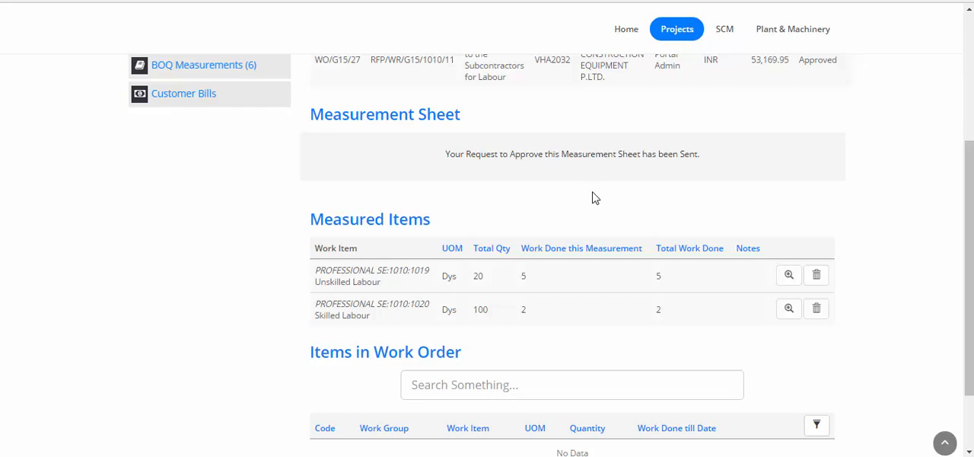
- Log out of the Site Supervisor account and log in as portaluser with the saved password
{"action": "scroll", "coordinate": [866, 258], "scroll_direction": "down", "scroll_amount": 3}
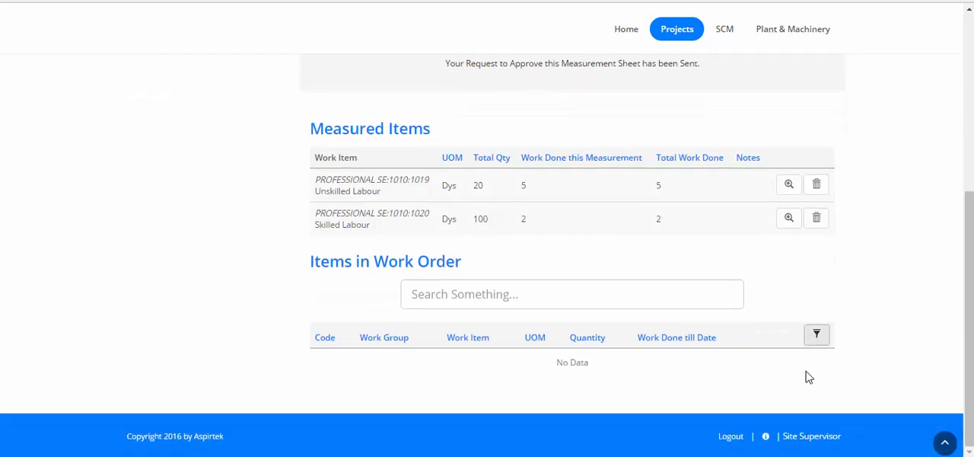
{"action": "left_click", "coordinate": [730, 437]}
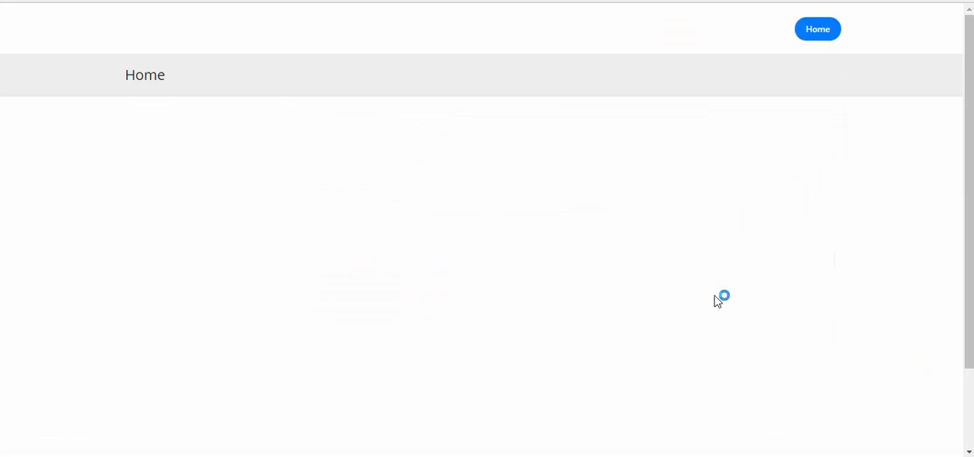
{"action": "left_click", "coordinate": [795, 439]}
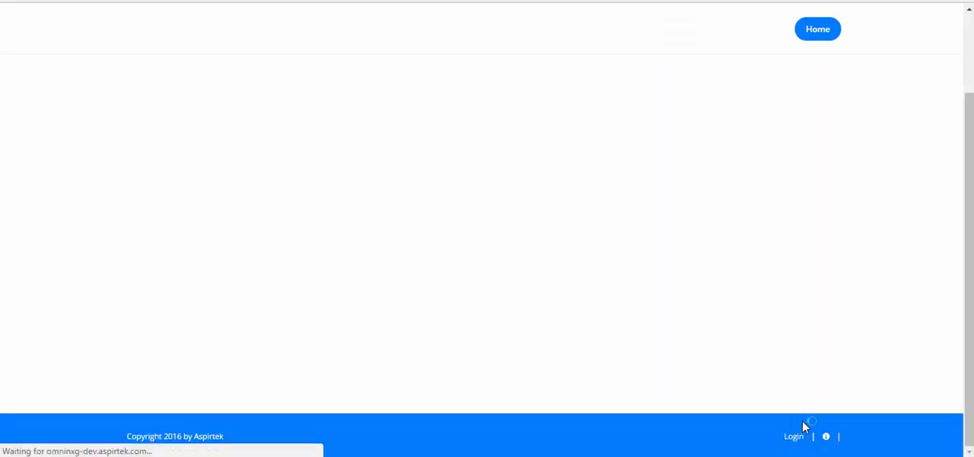
{"action": "left_click_drag", "start_coordinate": [205, 154], "coordinate": [57, 139]}
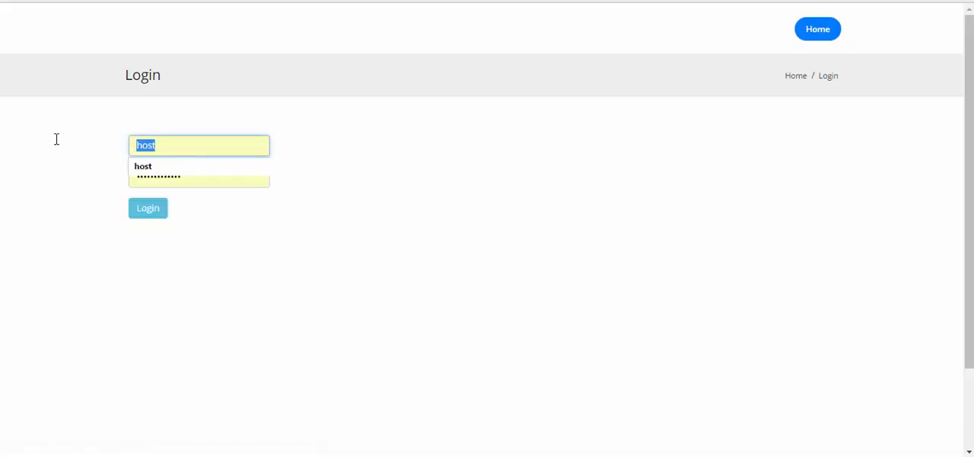
{"action": "type", "text": "portaluser"}
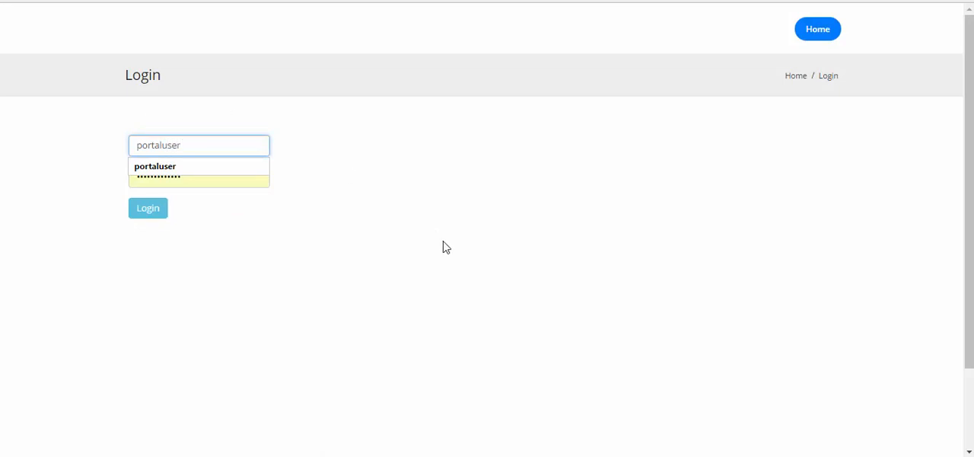
{"action": "left_click", "coordinate": [144, 211]}
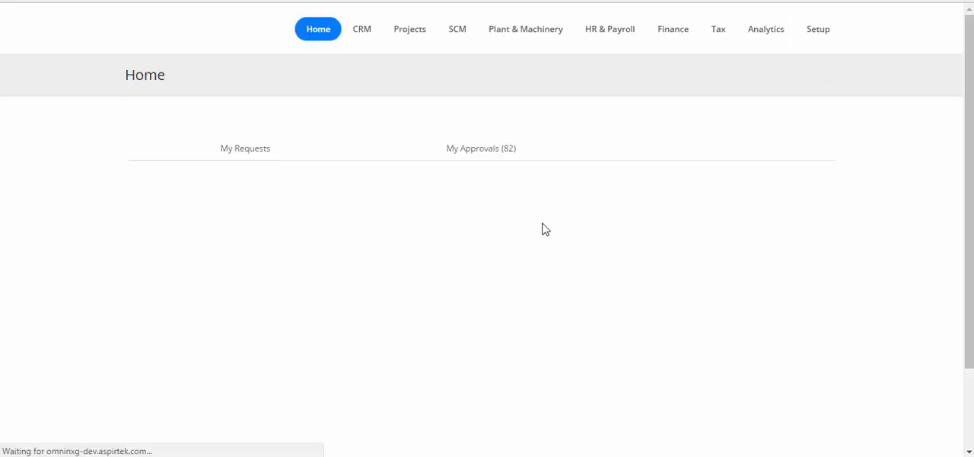
- View the Work Order Measurement document awaiting approval, including its measured quantities and approval fields, and close it
{"action": "left_click", "coordinate": [500, 154]}
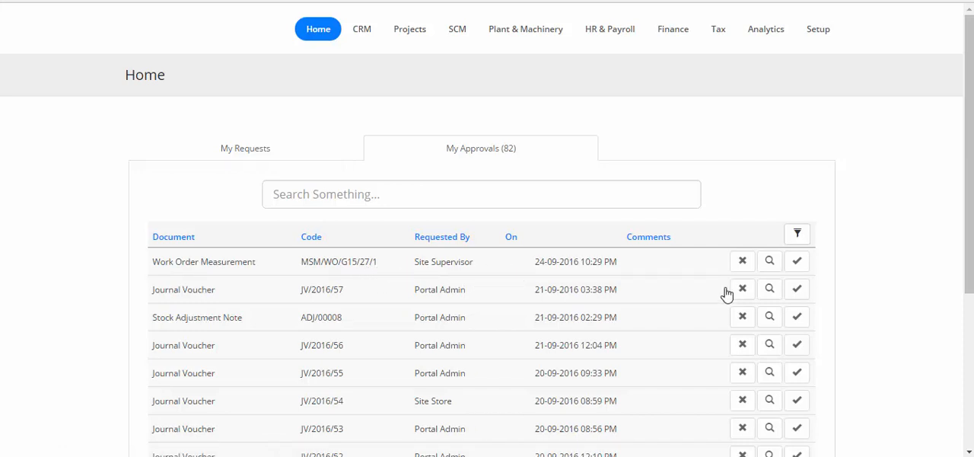
{"action": "left_click", "coordinate": [769, 262]}
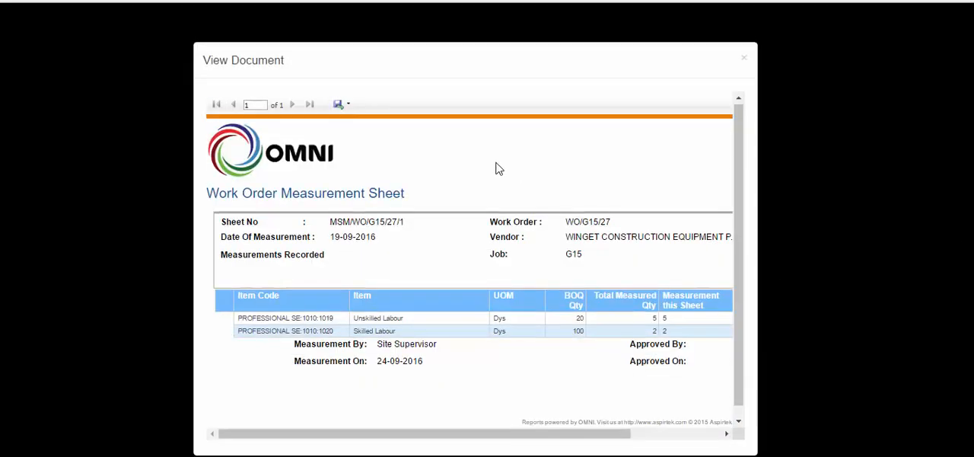
{"action": "left_click_drag", "start_coordinate": [459, 434], "coordinate": [350, 438]}
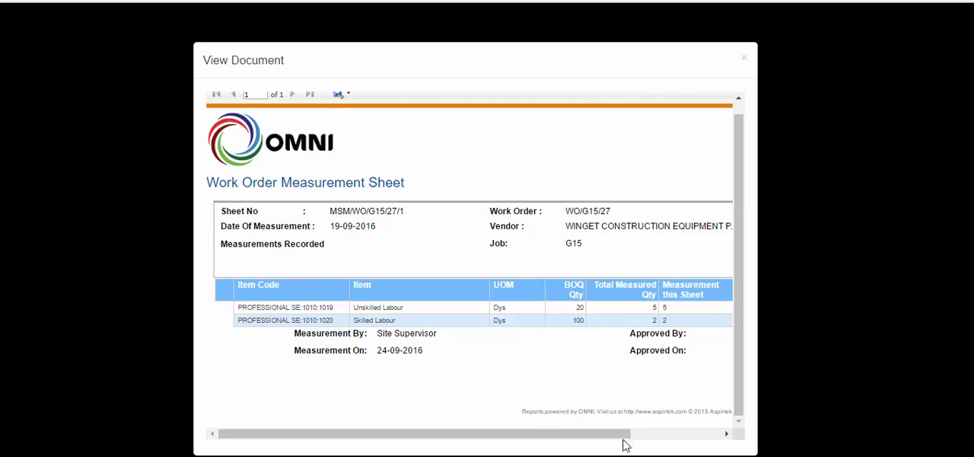
{"action": "left_click_drag", "start_coordinate": [618, 437], "coordinate": [716, 436]}
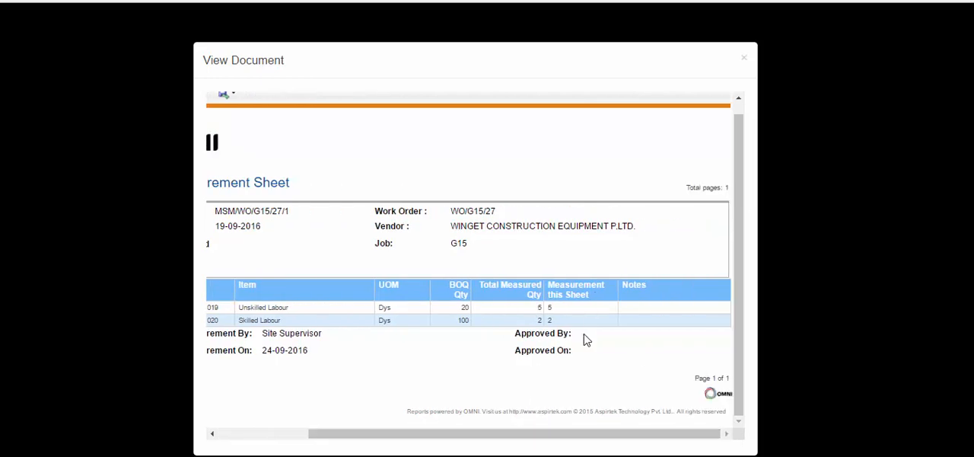
{"action": "left_click", "coordinate": [745, 59]}
- Approve the pending Work Order Measurement with the comment "This is OK with the measurement"
{"action": "left_click", "coordinate": [797, 262]}
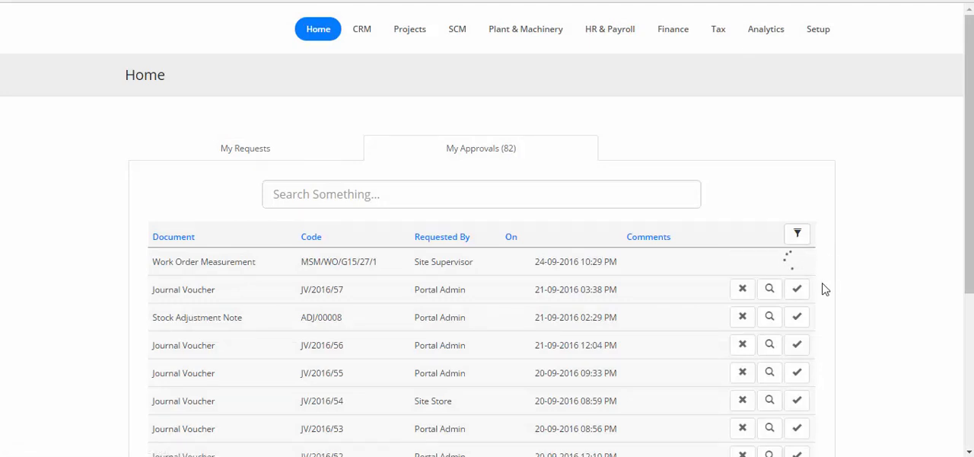
{"action": "left_click", "coordinate": [639, 256]}
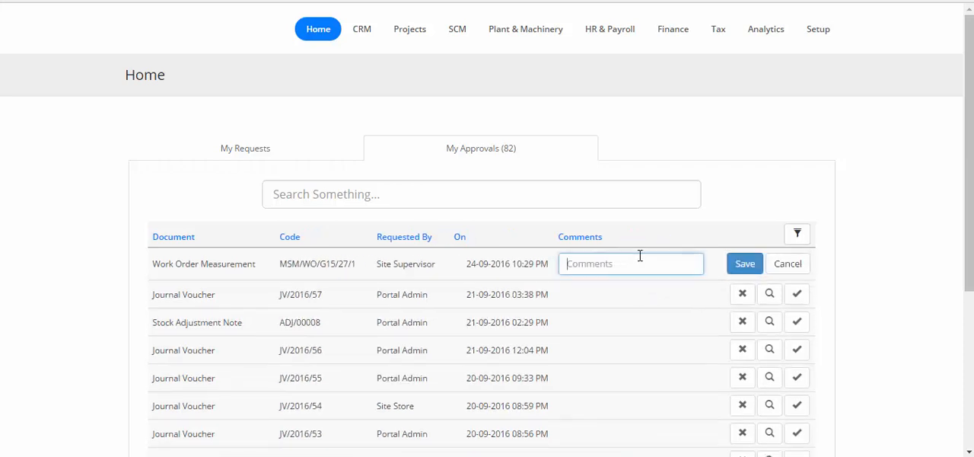
{"action": "type", "text": "T"}
{"action": "type", "text": "his is OK with the measurement"}
{"action": "left_click", "coordinate": [732, 266]}
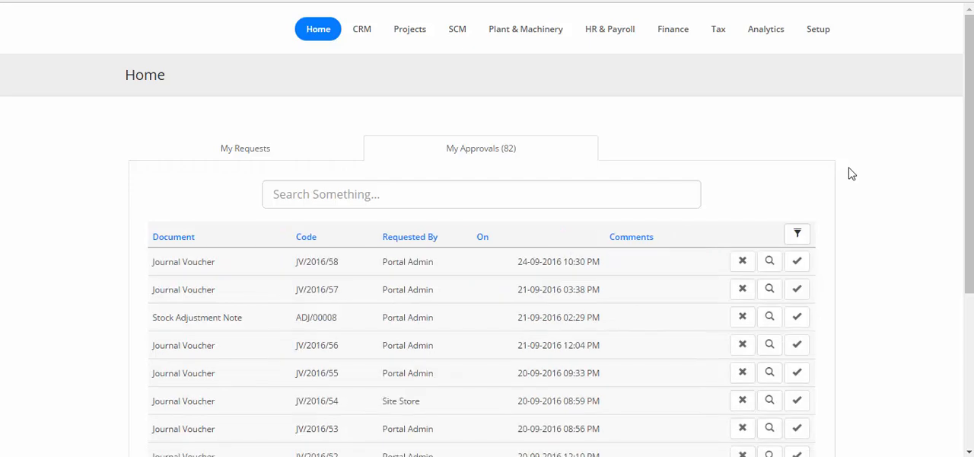
- Log out of the Portal Admin account and log in as sitesupervisor
{"action": "scroll", "coordinate": [858, 172], "scroll_direction": "down", "scroll_amount": 3}
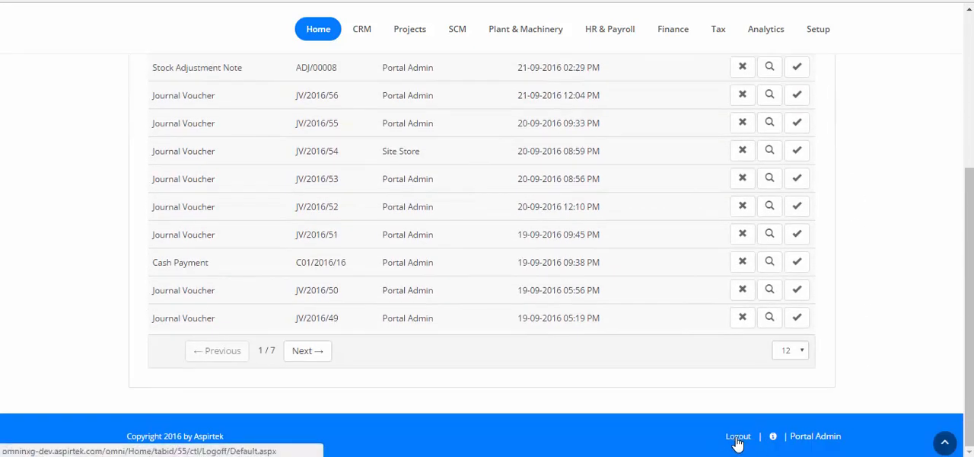
{"action": "left_click", "coordinate": [737, 442]}
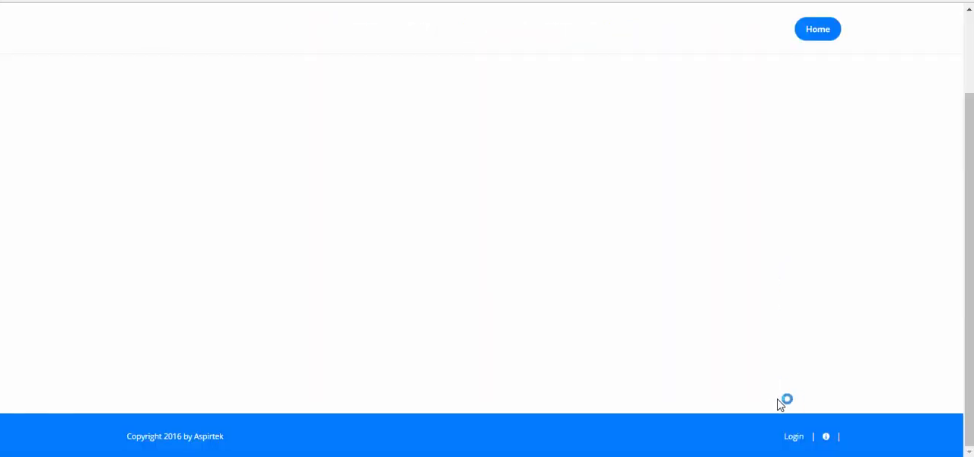
{"action": "left_click", "coordinate": [790, 435]}
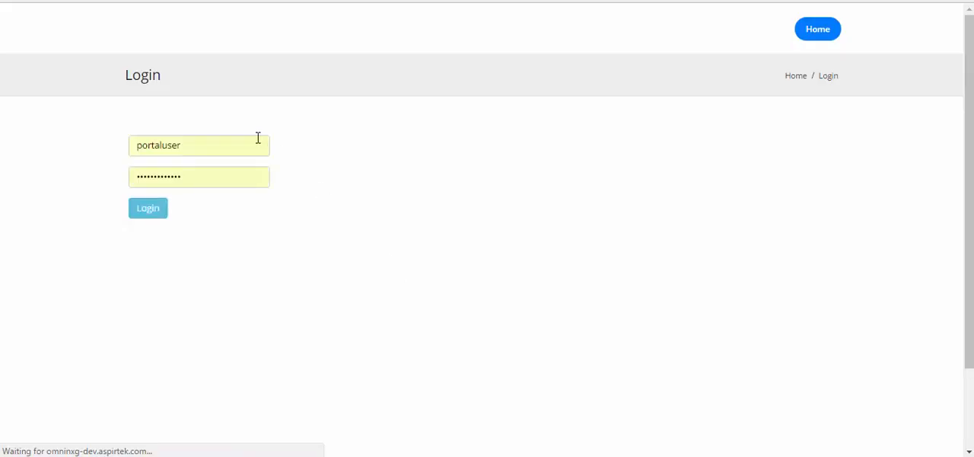
{"action": "double_click", "coordinate": [183, 145]}
{"action": "type", "text": "sitesupervisor"}
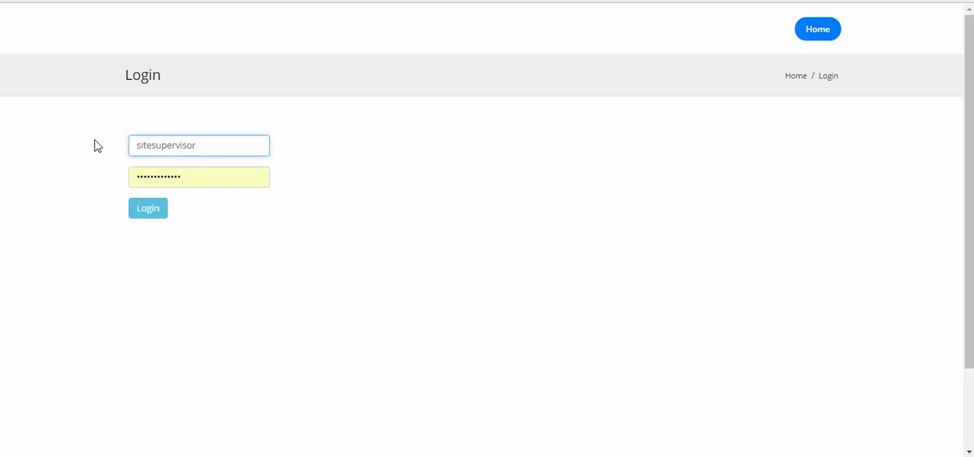
{"action": "left_click", "coordinate": [165, 210]}
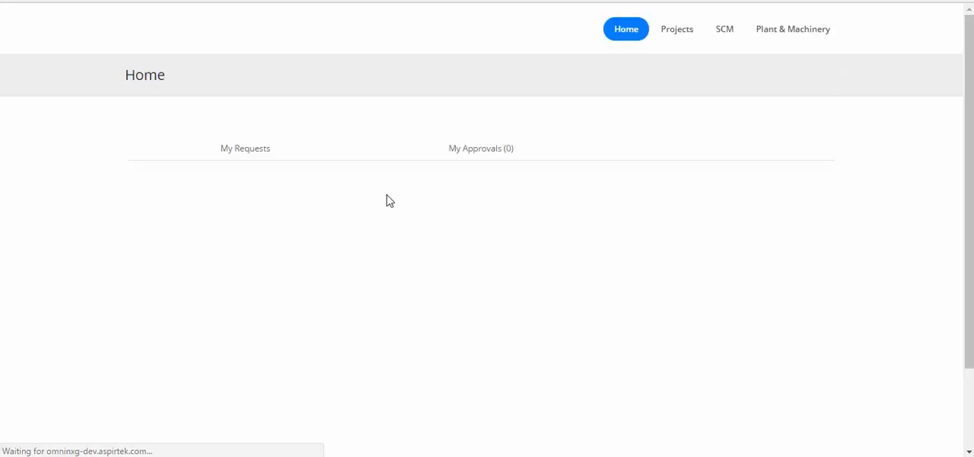
- Check the Work Order Measurement among the supervisor's own requests, view its document with the approval details, and close it
{"action": "left_click", "coordinate": [267, 157]}
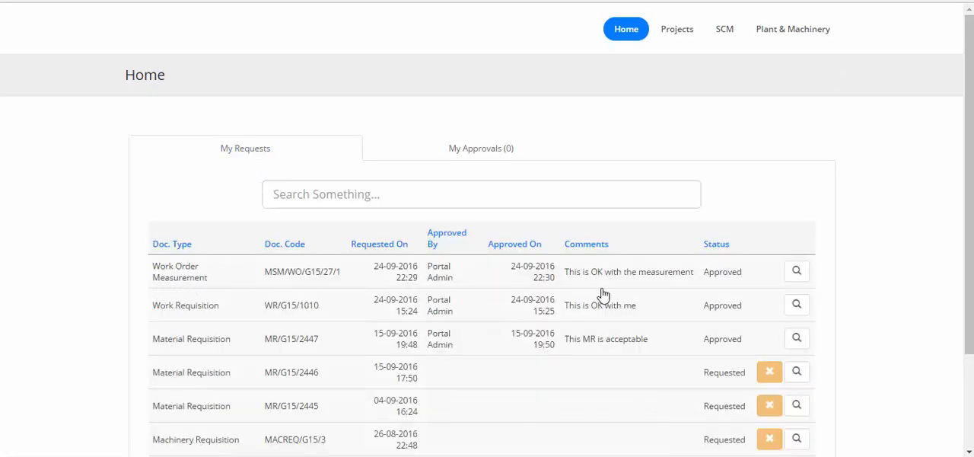
{"action": "left_click", "coordinate": [798, 272]}
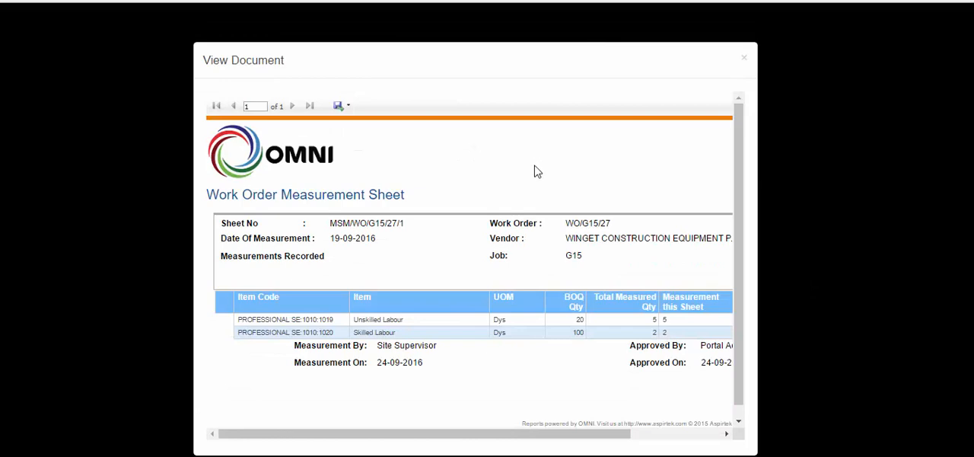
{"action": "scroll", "coordinate": [535, 171], "scroll_direction": "down", "scroll_amount": 1}
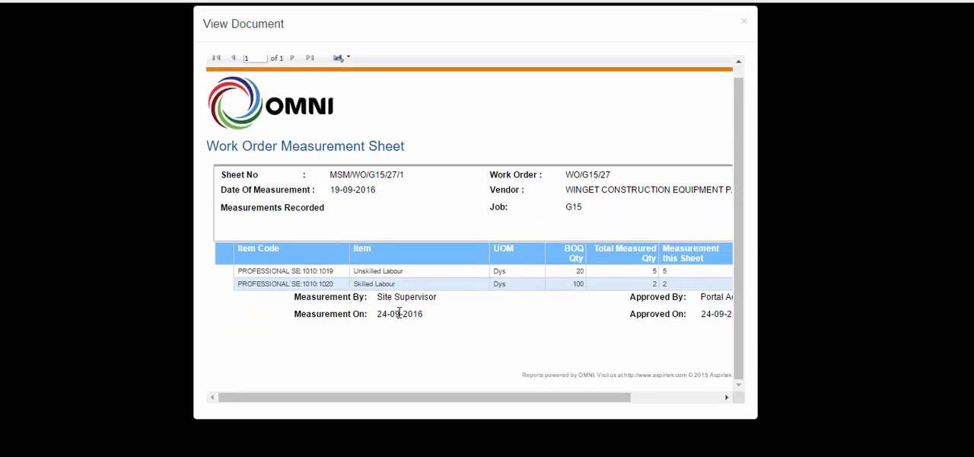
{"action": "left_click_drag", "start_coordinate": [434, 401], "coordinate": [648, 409]}
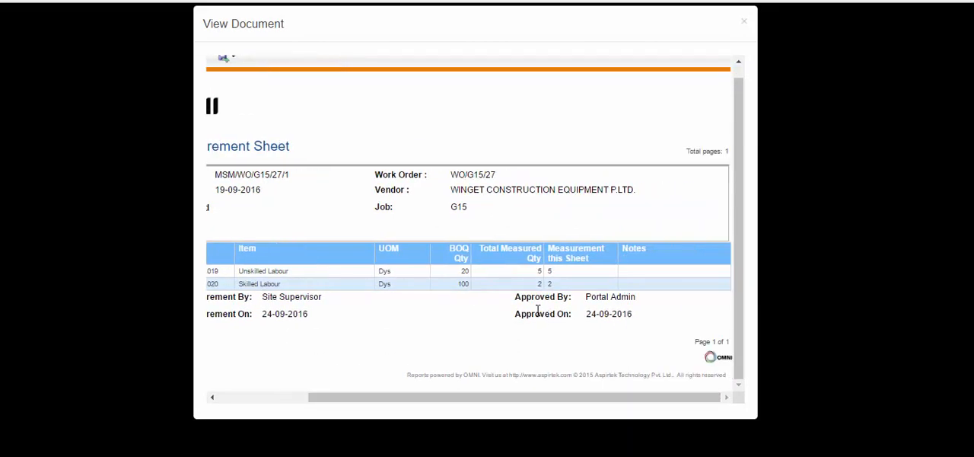
{"action": "left_click", "coordinate": [745, 24]}
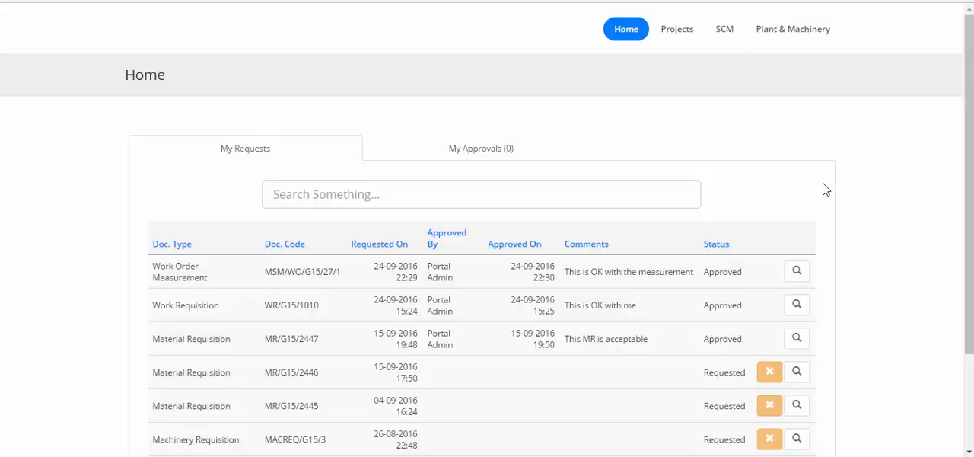
- Log out of the Site Supervisor account and log back in as portaluser
{"action": "scroll", "coordinate": [825, 189], "scroll_direction": "down", "scroll_amount": 3}
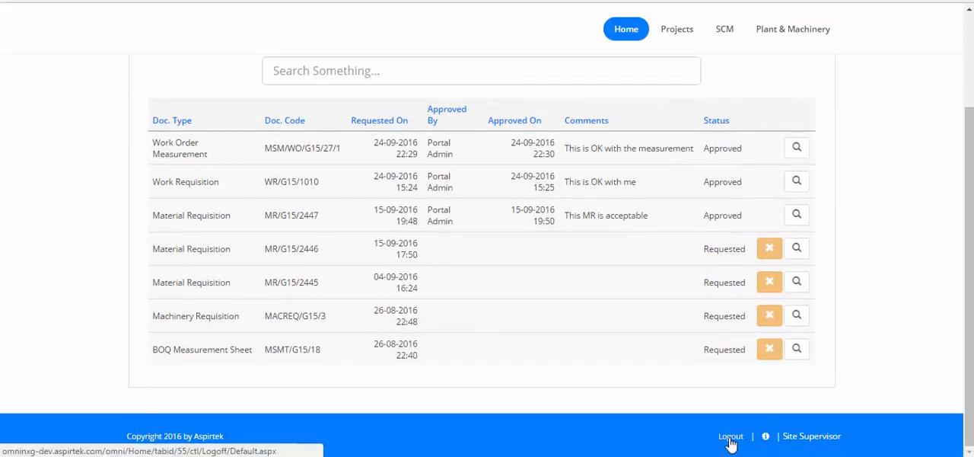
{"action": "left_click", "coordinate": [730, 437]}
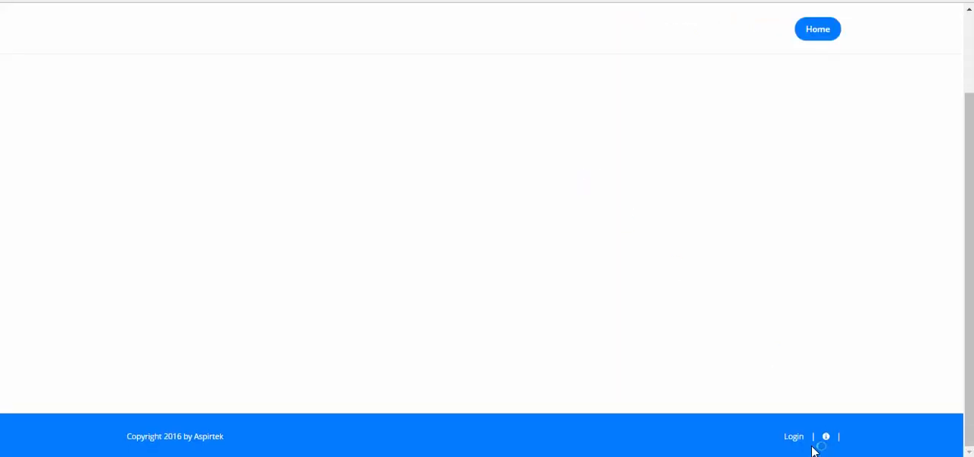
{"action": "left_click", "coordinate": [800, 440]}
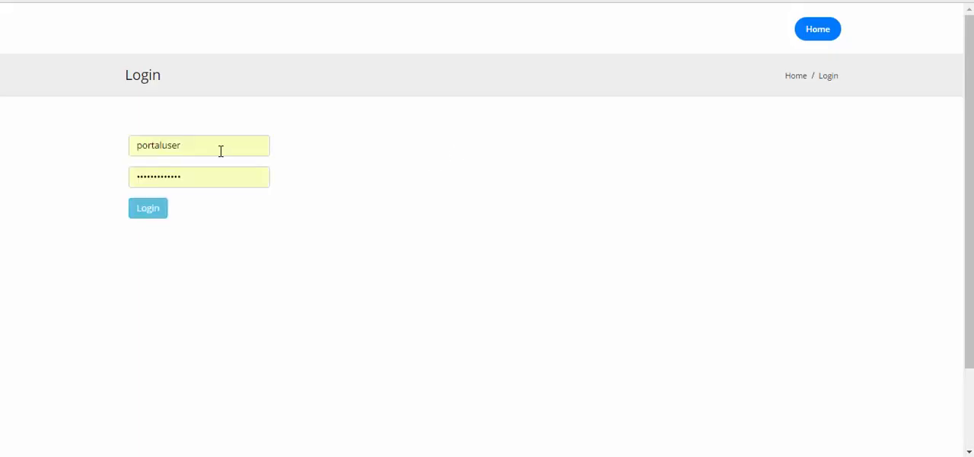
{"action": "left_click", "coordinate": [149, 217]}
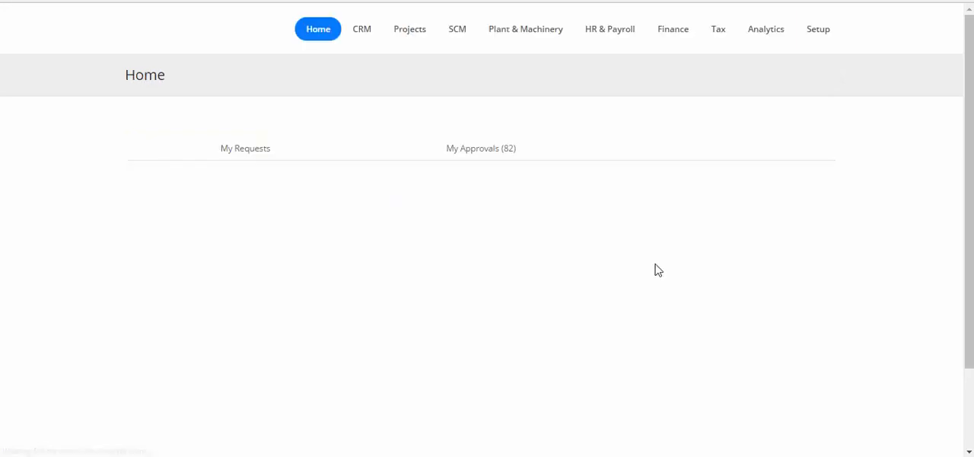
- Sort the finance vouchers by date, newest first, and examine the ledger entries of the 24-09-2016 journal voucher for the measurement
{"action": "left_click", "coordinate": [674, 39]}
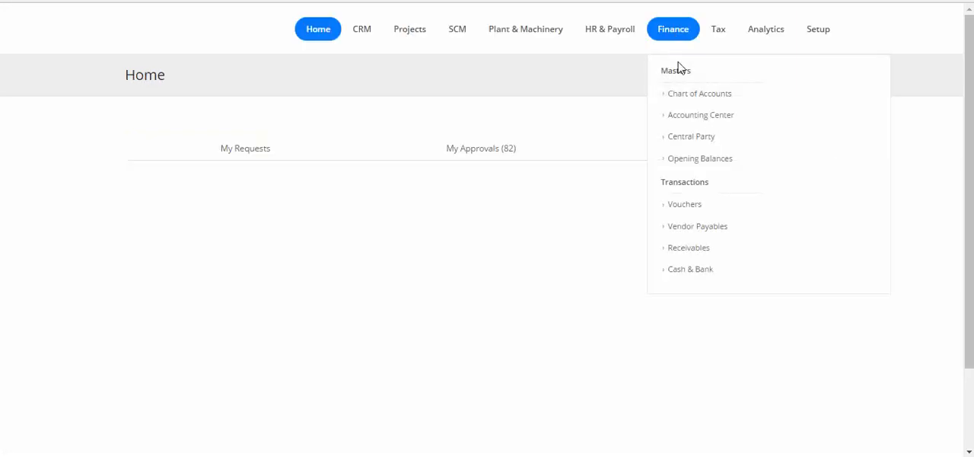
{"action": "left_click", "coordinate": [680, 211]}
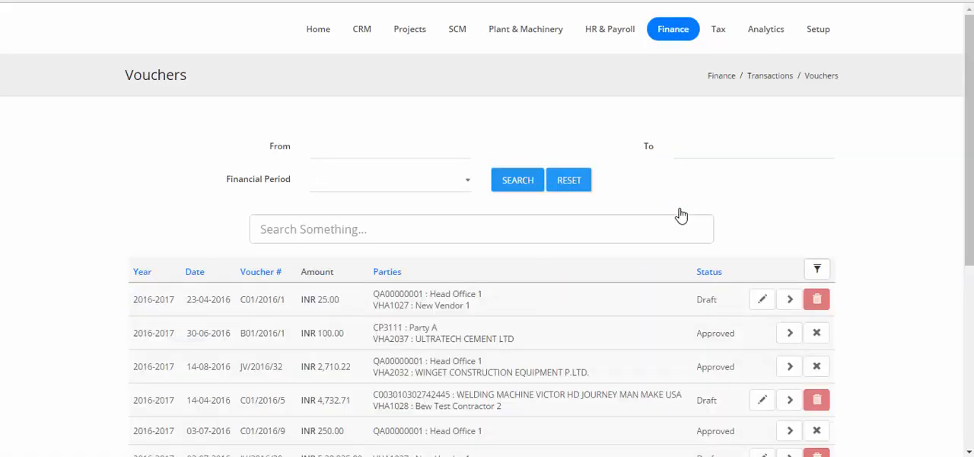
{"action": "left_click", "coordinate": [190, 277]}
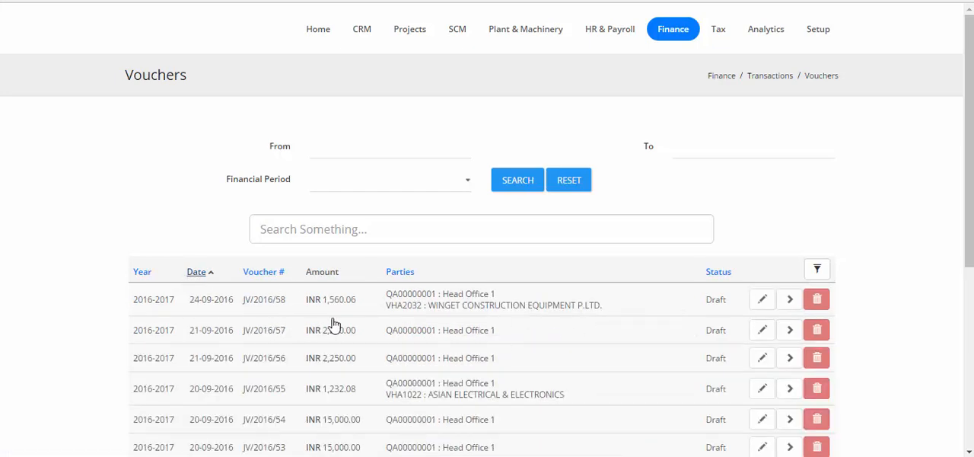
{"action": "left_click", "coordinate": [792, 307]}
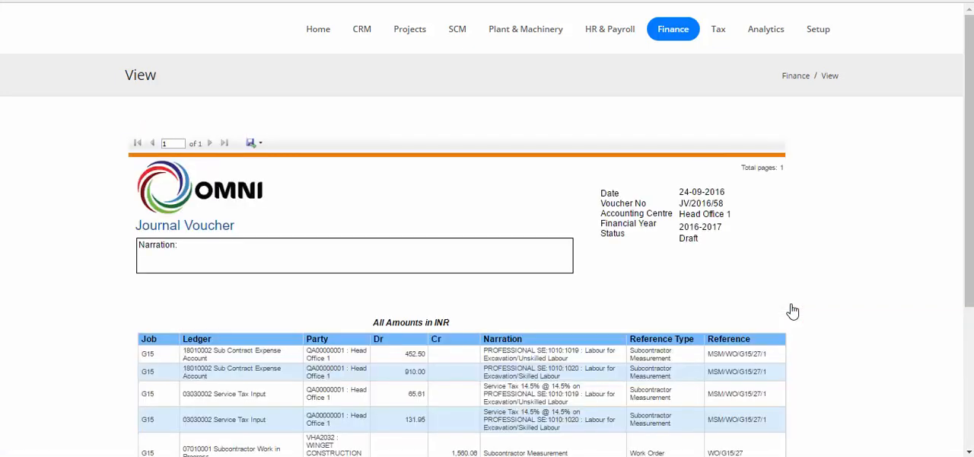
{"action": "scroll", "coordinate": [791, 311], "scroll_direction": "down", "scroll_amount": 3}
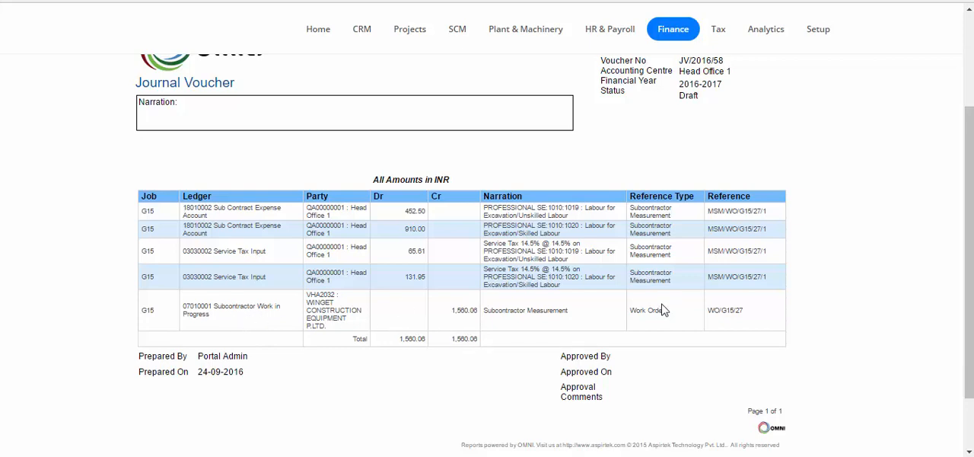
- Finish reviewing the journal voucher, log out of the Portal Admin account and log in with the Site Supervisor account
{"action": "scroll", "coordinate": [662, 308], "scroll_direction": "down", "scroll_amount": 2}
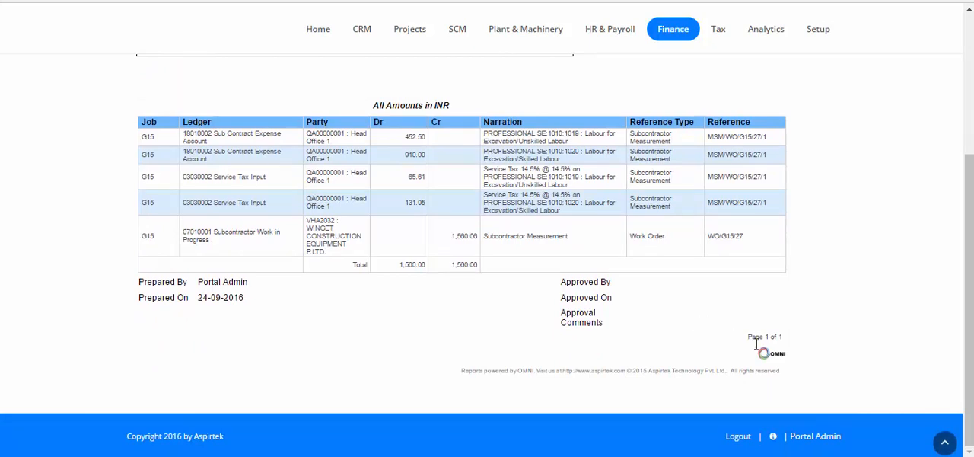
{"action": "left_click", "coordinate": [749, 436]}
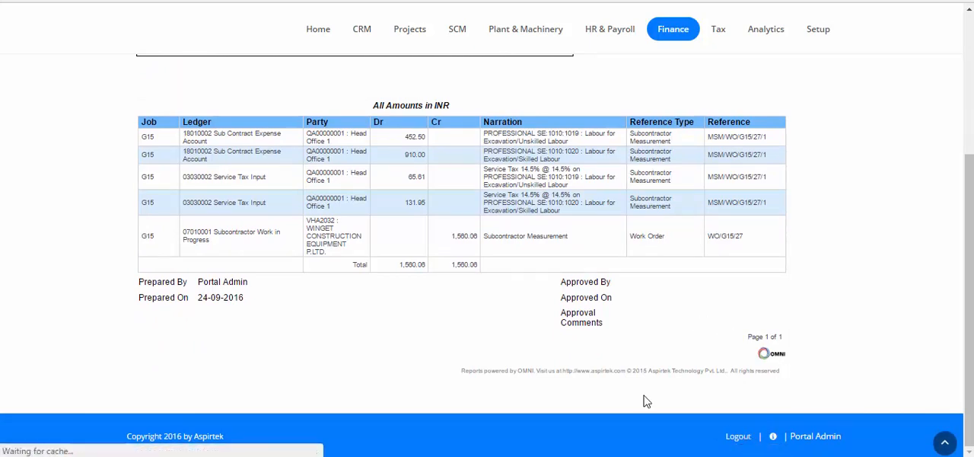
{"action": "scroll", "coordinate": [557, 331], "scroll_direction": "down", "scroll_amount": 2}
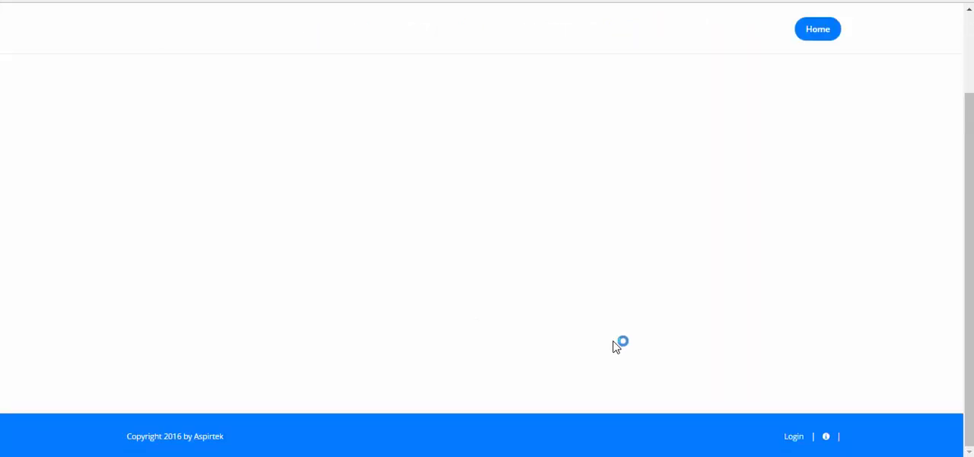
{"action": "left_click", "coordinate": [796, 435]}
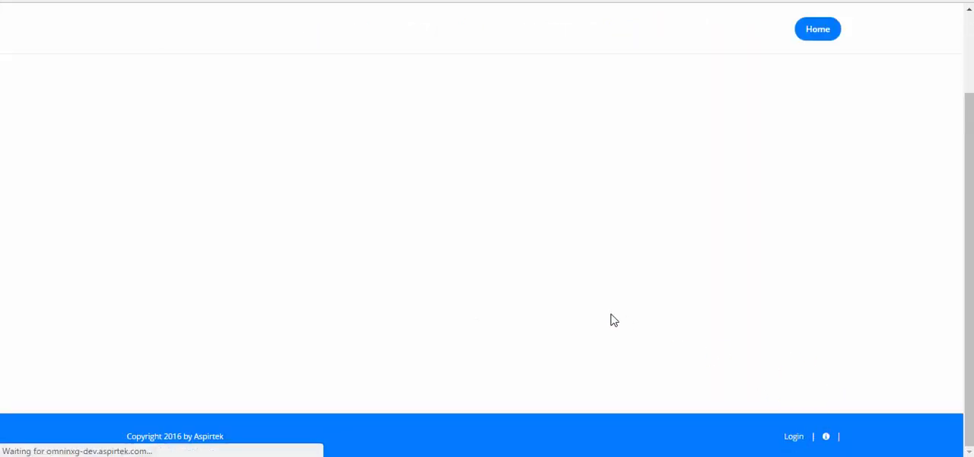
{"action": "left_click_drag", "start_coordinate": [203, 150], "coordinate": [89, 137]}
{"action": "type", "text": "sitesupervisor"}
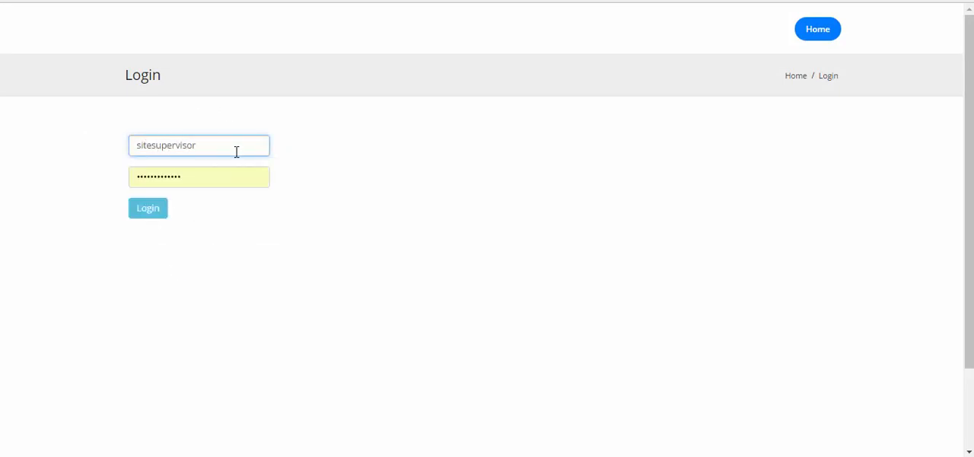
{"action": "left_click", "coordinate": [148, 208]}
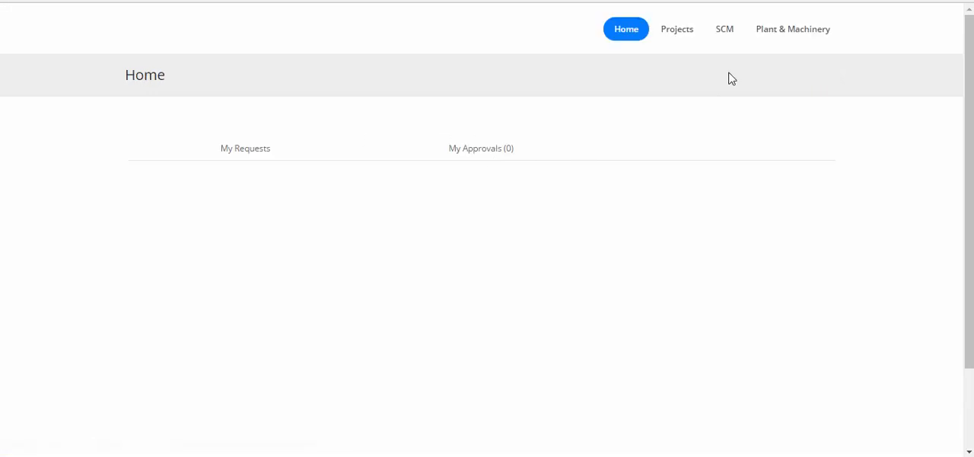
- Open the dashboard of job G15 and go to its list of work orders
{"action": "mouse_move", "coordinate": [685, 46]}
{"action": "left_click", "coordinate": [673, 74]}
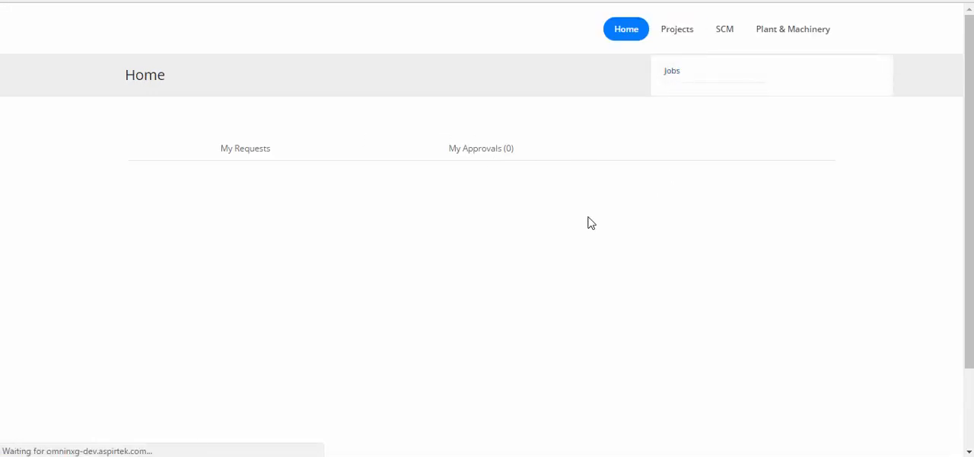
{"action": "scroll", "coordinate": [438, 261], "scroll_direction": "down", "scroll_amount": 2}
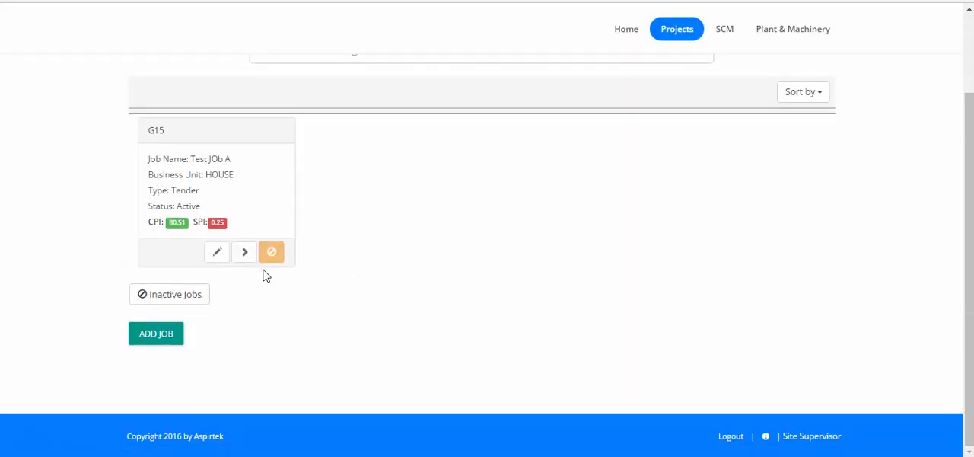
{"action": "left_click", "coordinate": [242, 254]}
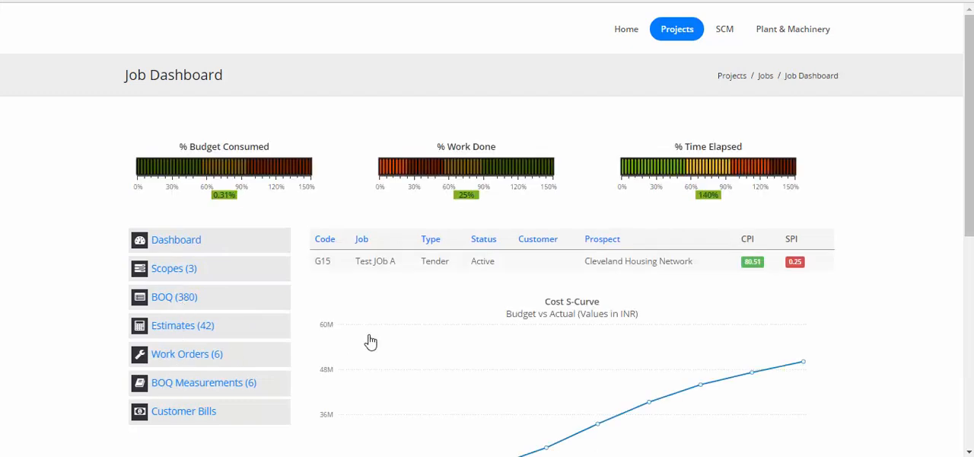
{"action": "scroll", "coordinate": [369, 341], "scroll_direction": "down", "scroll_amount": 3}
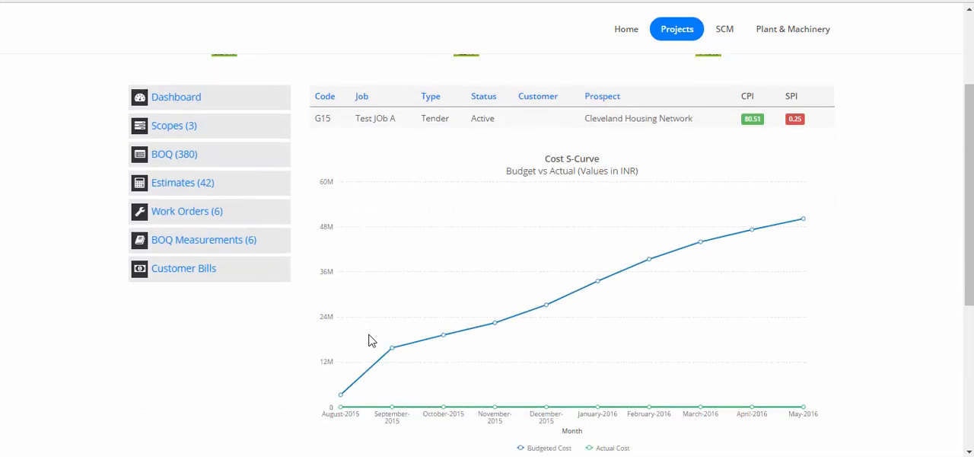
{"action": "left_click", "coordinate": [211, 215]}
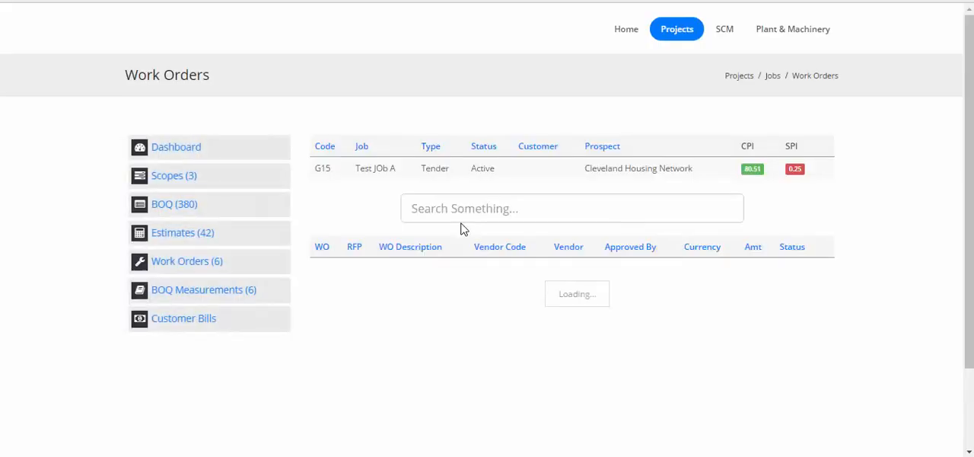
- Open the measurement sheets of work order WO/G15/20 and add a new measurement sheet
{"action": "scroll", "coordinate": [463, 229], "scroll_direction": "down", "scroll_amount": 3}
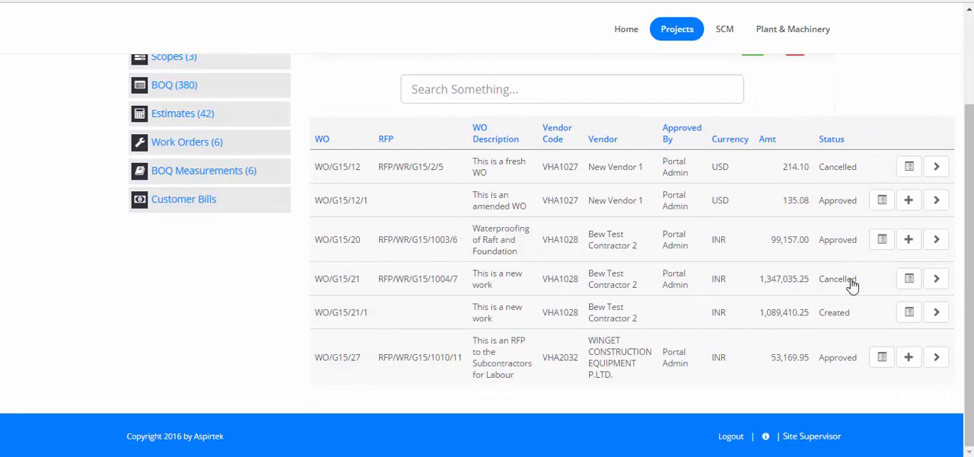
{"action": "left_click", "coordinate": [881, 251]}
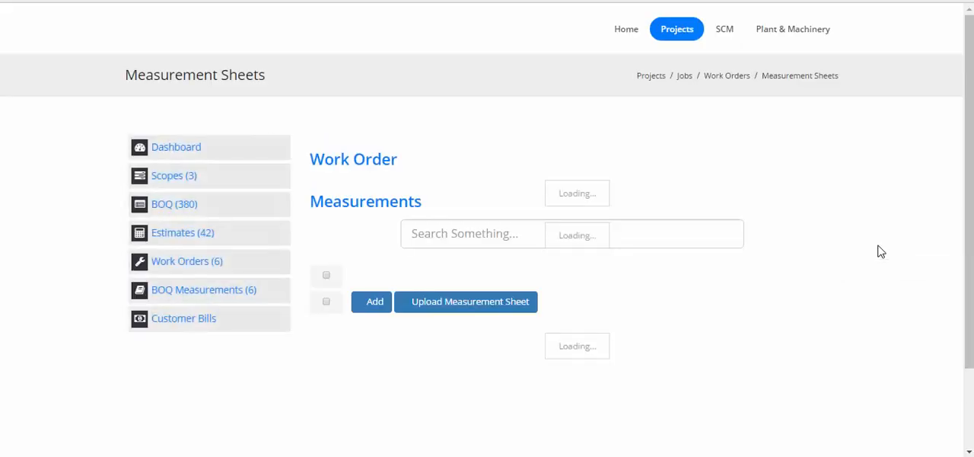
{"action": "scroll", "coordinate": [881, 251], "scroll_direction": "down", "scroll_amount": 3}
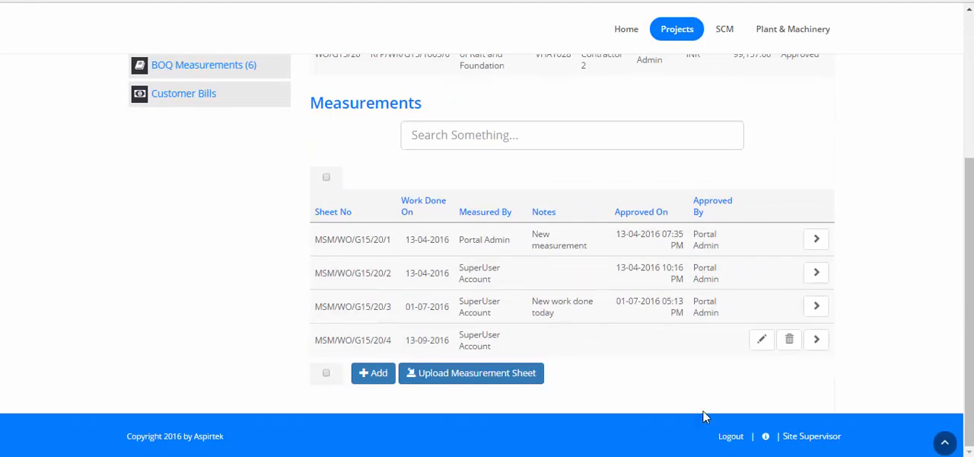
{"action": "left_click", "coordinate": [364, 379]}
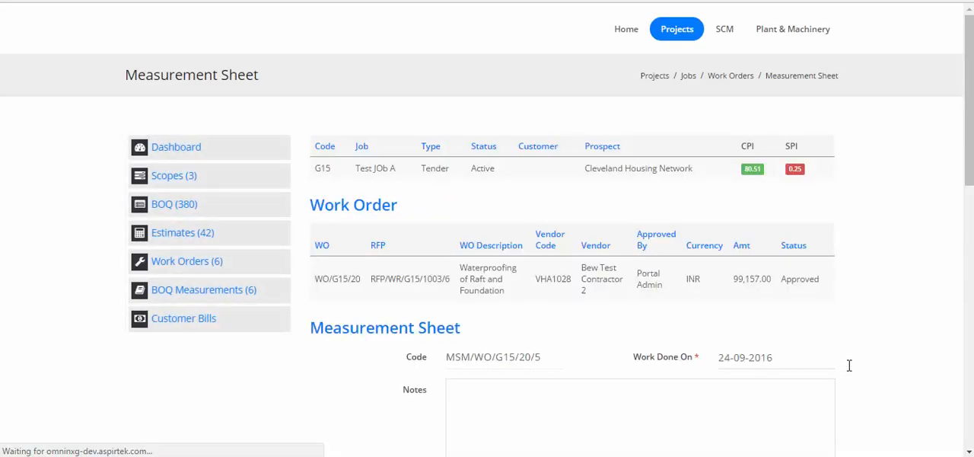
- Add work item SC/1003/1006, PENETRON PLUS (DRY-SHAKE) TO RAFT AREA, to the sheet with a work done quantity of 10
{"action": "scroll", "coordinate": [927, 355], "scroll_direction": "down", "scroll_amount": 8}
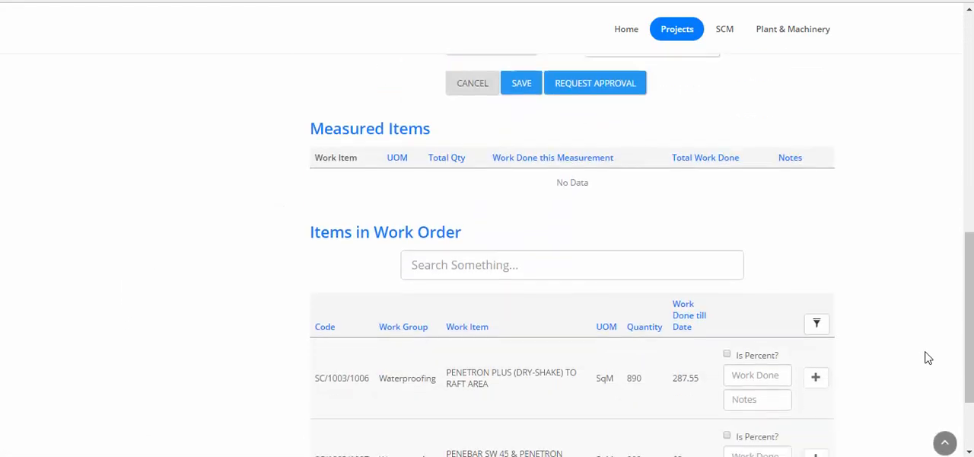
{"action": "scroll", "coordinate": [926, 355], "scroll_direction": "down", "scroll_amount": 2}
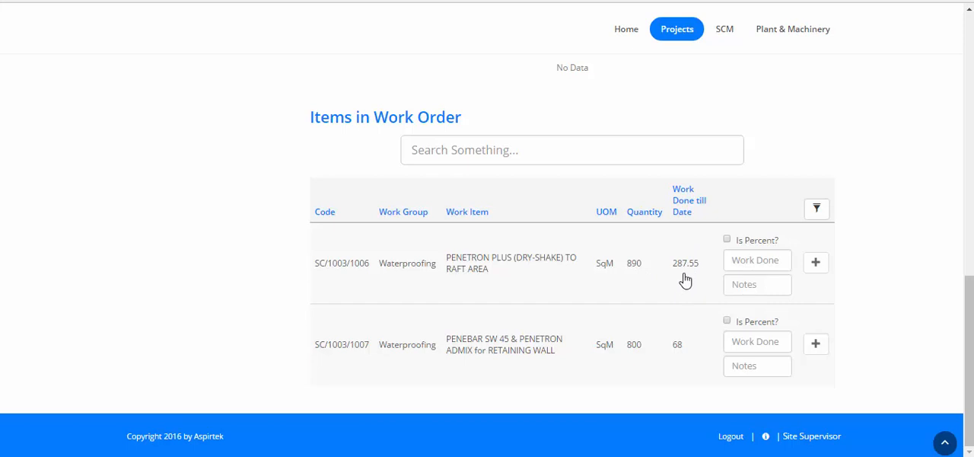
{"action": "left_click", "coordinate": [750, 259]}
{"action": "type", "text": "10"}
{"action": "left_click", "coordinate": [812, 271]}
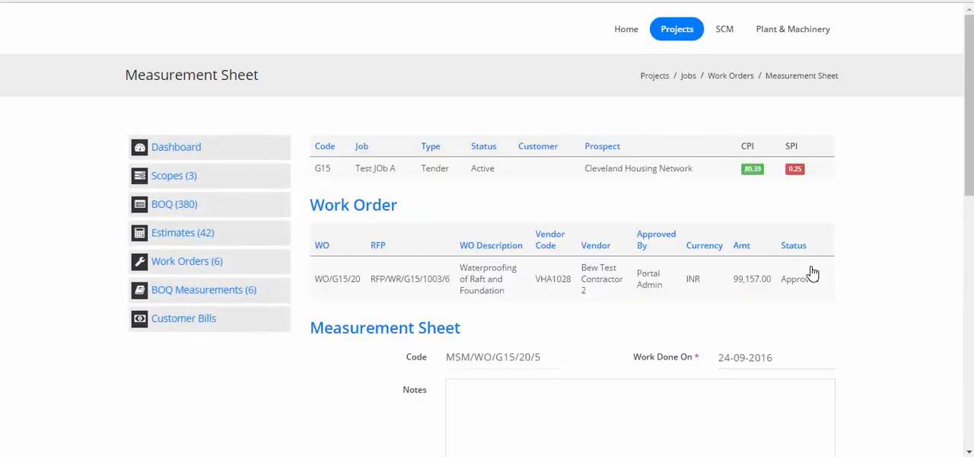
- Open the dimension record of measured item SC/1003/1006 and apply the Rectangle shape
{"action": "scroll", "coordinate": [812, 271], "scroll_direction": "down", "scroll_amount": 5}
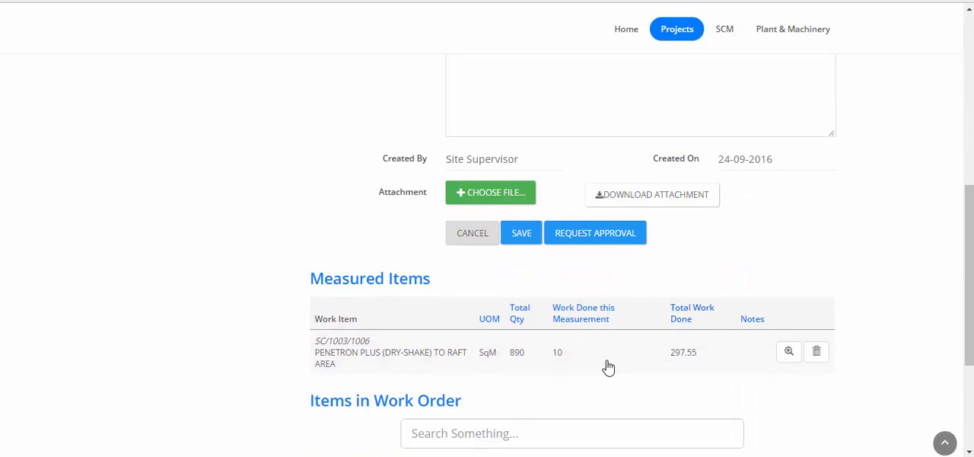
{"action": "left_click", "coordinate": [787, 360]}
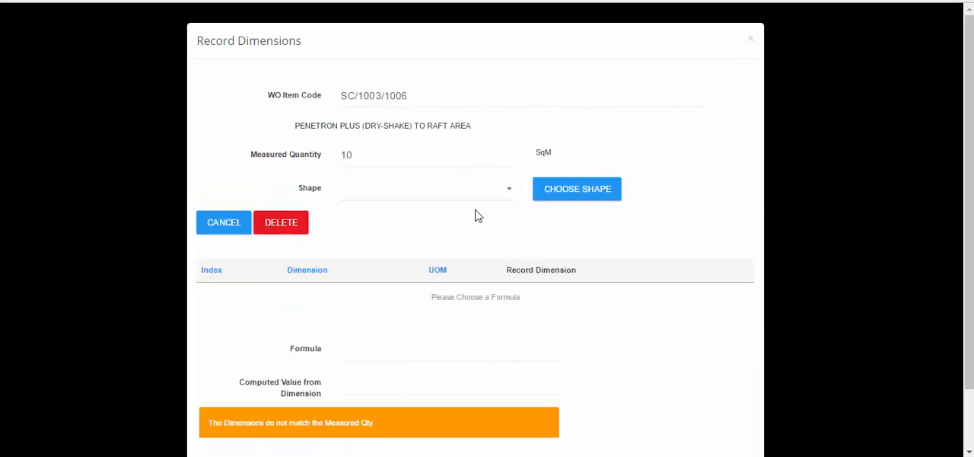
{"action": "scroll", "coordinate": [475, 216], "scroll_direction": "down", "scroll_amount": 2}
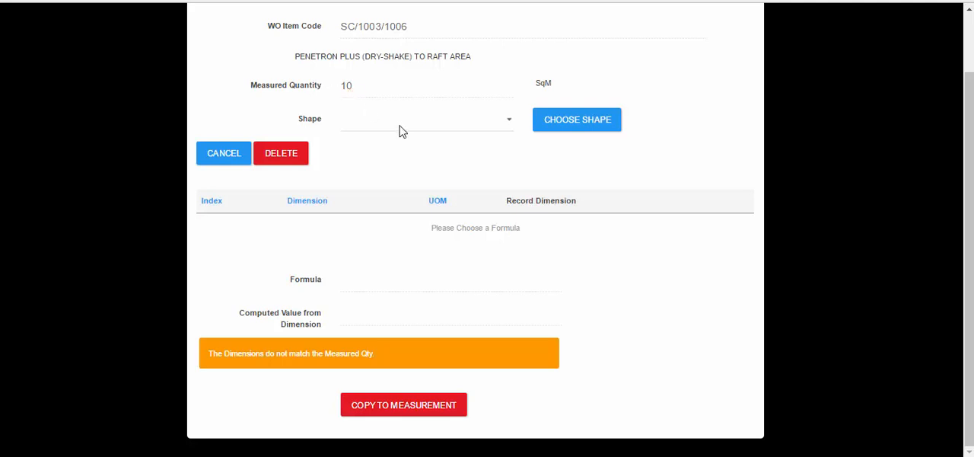
{"action": "scroll", "coordinate": [402, 126], "scroll_direction": "up", "scroll_amount": 2}
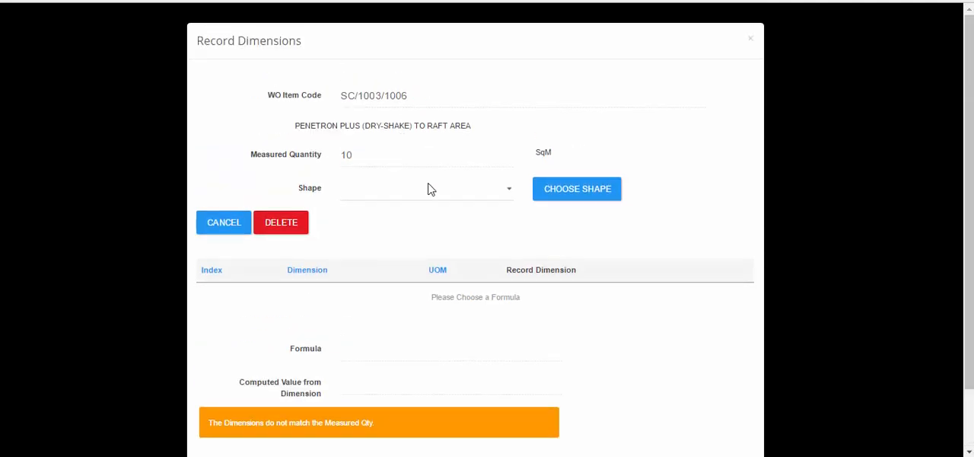
{"action": "left_click", "coordinate": [467, 196]}
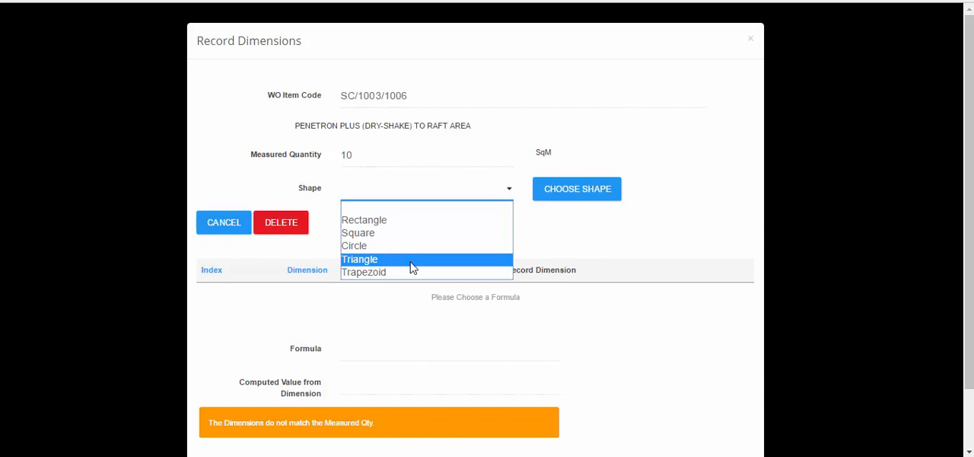
{"action": "left_click", "coordinate": [415, 221]}
{"action": "left_click", "coordinate": [590, 189]}
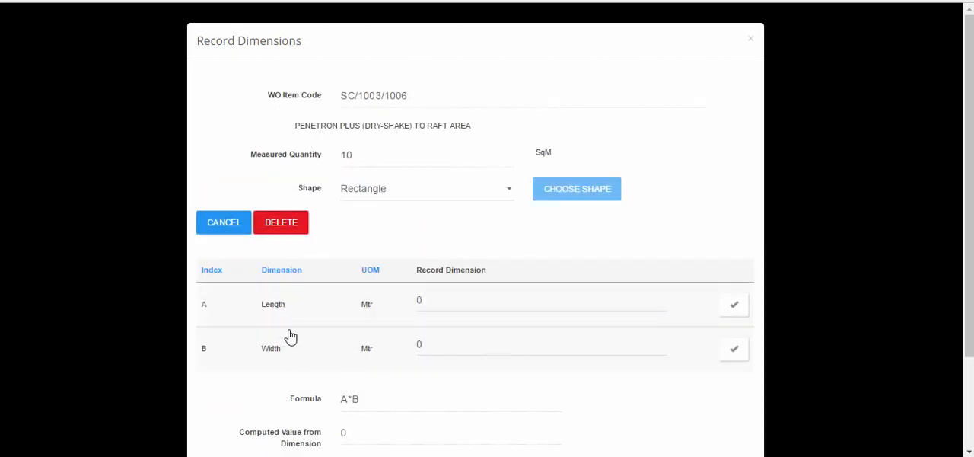
- Record the rectangle's length as 5 and its width as 2 metres, saving each dimension
{"action": "left_click", "coordinate": [497, 302]}
{"action": "type", "text": "5"}
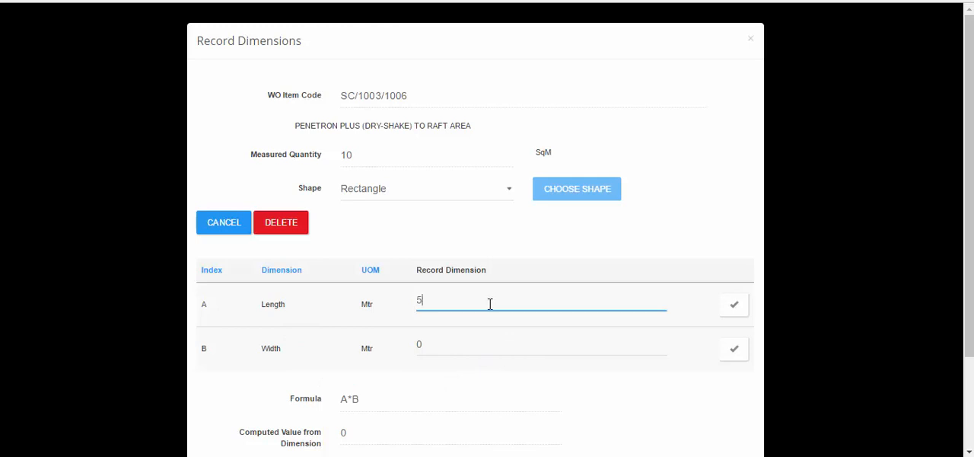
{"action": "left_click", "coordinate": [739, 306]}
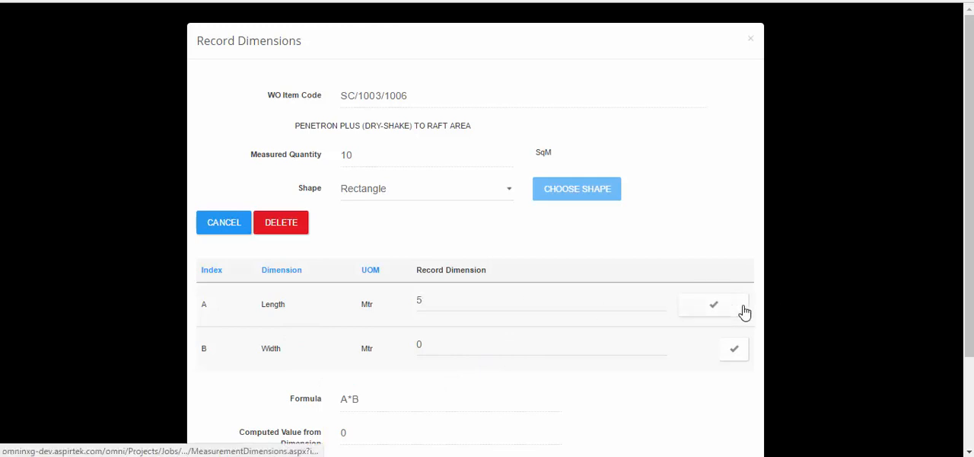
{"action": "scroll", "coordinate": [654, 258], "scroll_direction": "down", "scroll_amount": 2}
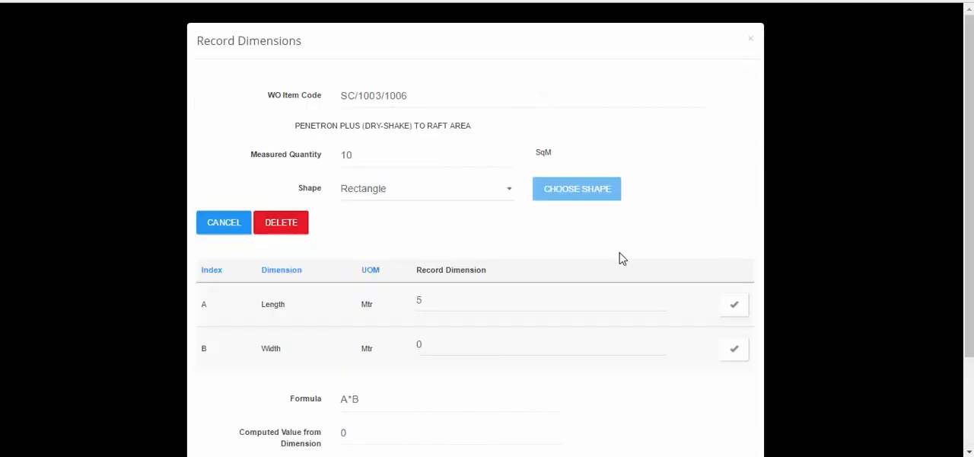
{"action": "scroll", "coordinate": [620, 256], "scroll_direction": "down", "scroll_amount": 2}
{"action": "left_click", "coordinate": [481, 227]}
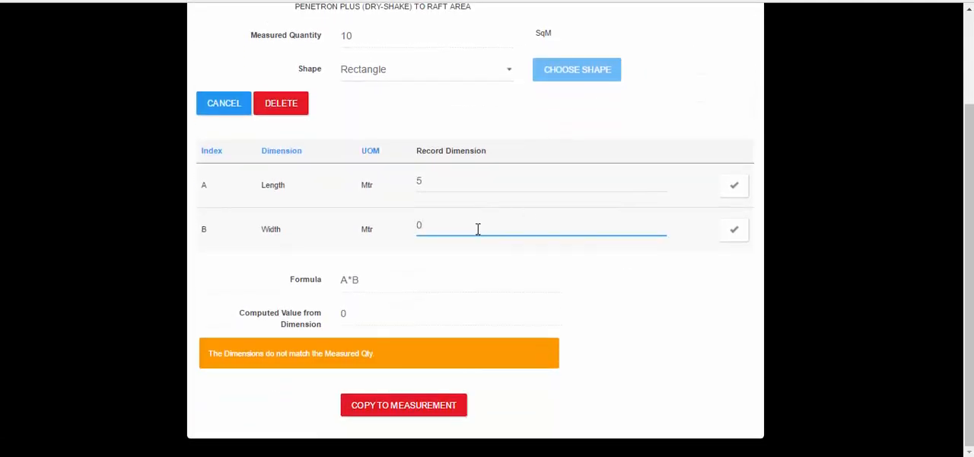
{"action": "type", "text": "2"}
{"action": "left_click", "coordinate": [731, 233]}
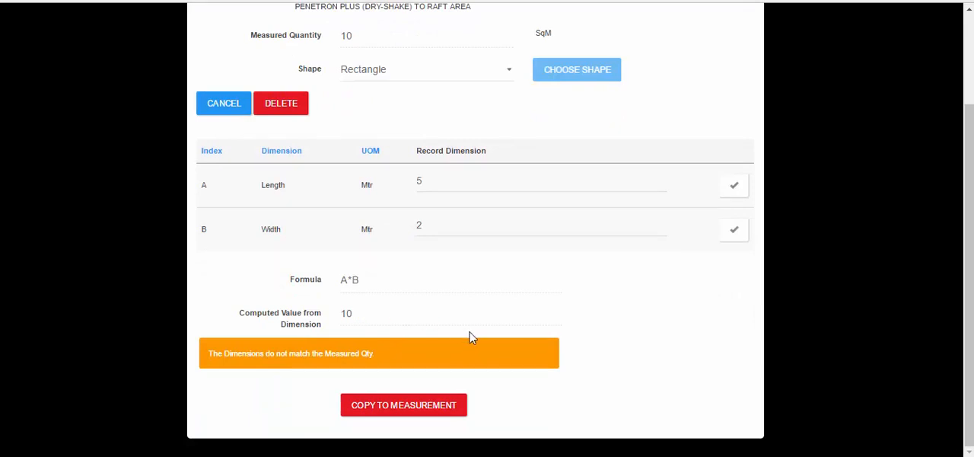
- Copy the value computed from the dimensions to the measurement and close the dimension record
{"action": "left_click", "coordinate": [417, 414]}
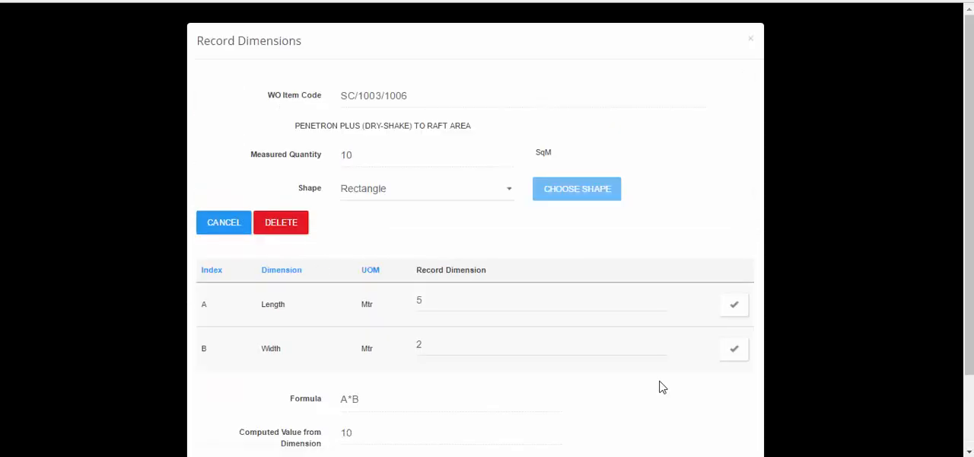
{"action": "scroll", "coordinate": [662, 387], "scroll_direction": "down", "scroll_amount": 2}
{"action": "scroll", "coordinate": [662, 387], "scroll_direction": "up", "scroll_amount": 2}
{"action": "left_click", "coordinate": [752, 39]}
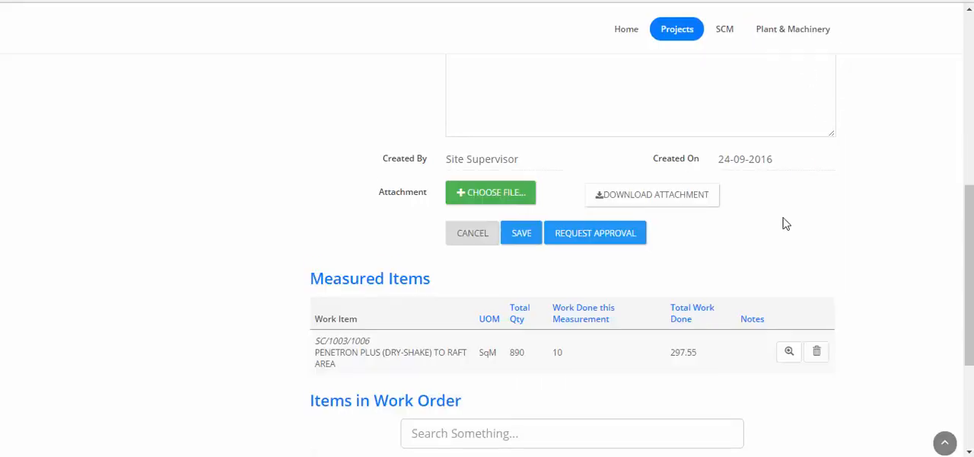
- Check the measured items and save the measurement sheet for work order WO/G15/20
{"action": "scroll", "coordinate": [786, 223], "scroll_direction": "down", "scroll_amount": 2}
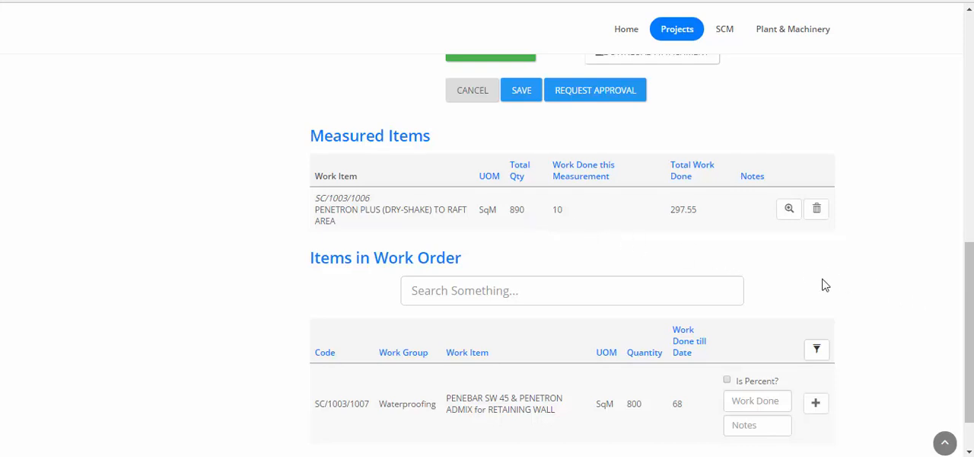
{"action": "scroll", "coordinate": [762, 270], "scroll_direction": "up", "scroll_amount": 2}
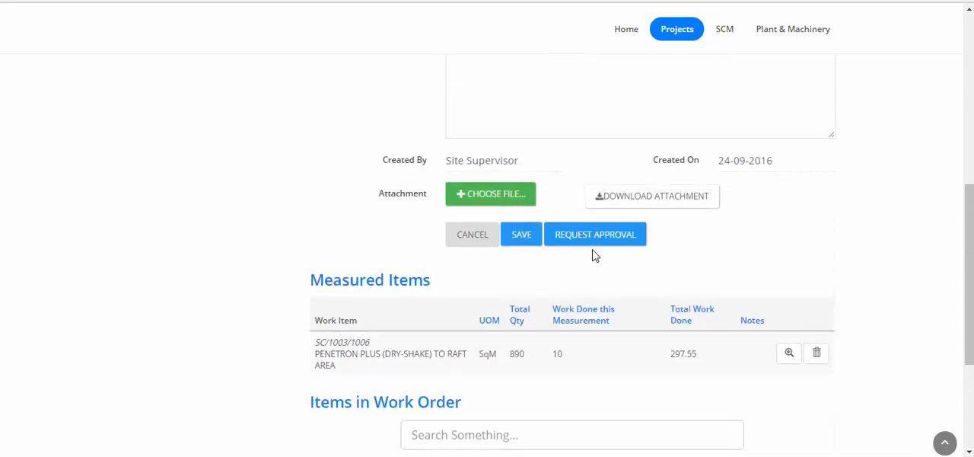
{"action": "scroll", "coordinate": [594, 251], "scroll_direction": "up", "scroll_amount": 3}
{"action": "scroll", "coordinate": [593, 250], "scroll_direction": "down", "scroll_amount": 2}
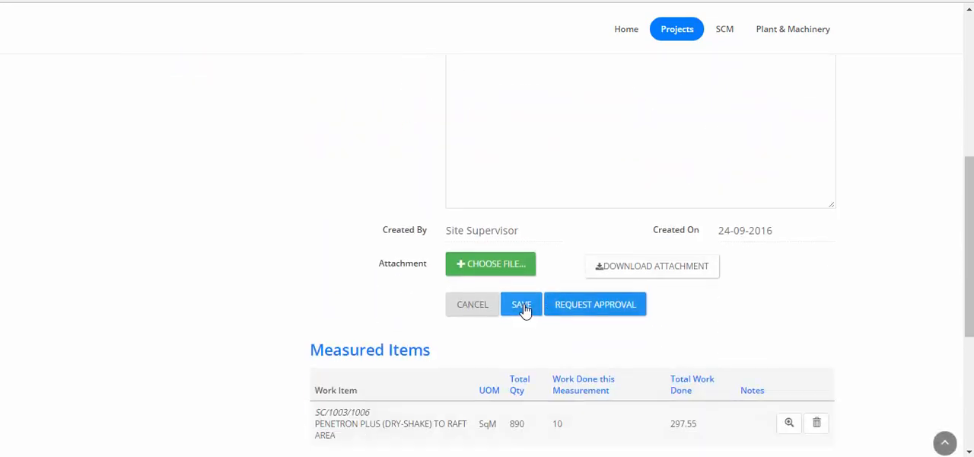
{"action": "left_click", "coordinate": [523, 306]}
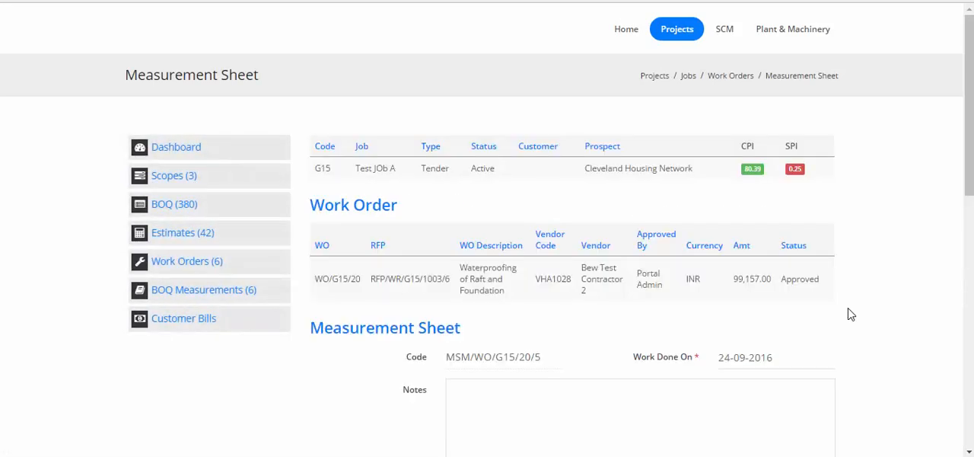
- Leave the measurement sheet's edit form and open the report view of sheet MSM/WO/G15/20/5 from the measurements list
{"action": "scroll", "coordinate": [851, 314], "scroll_direction": "down", "scroll_amount": 4}
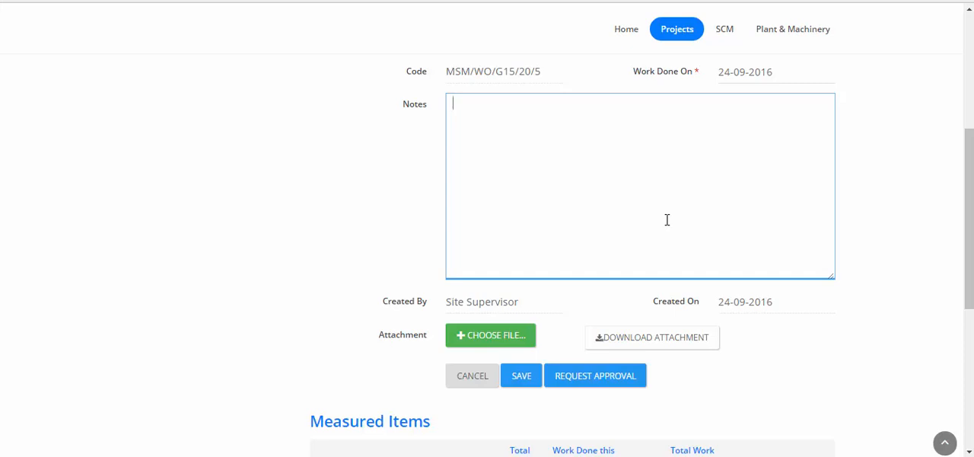
{"action": "left_click", "coordinate": [461, 381]}
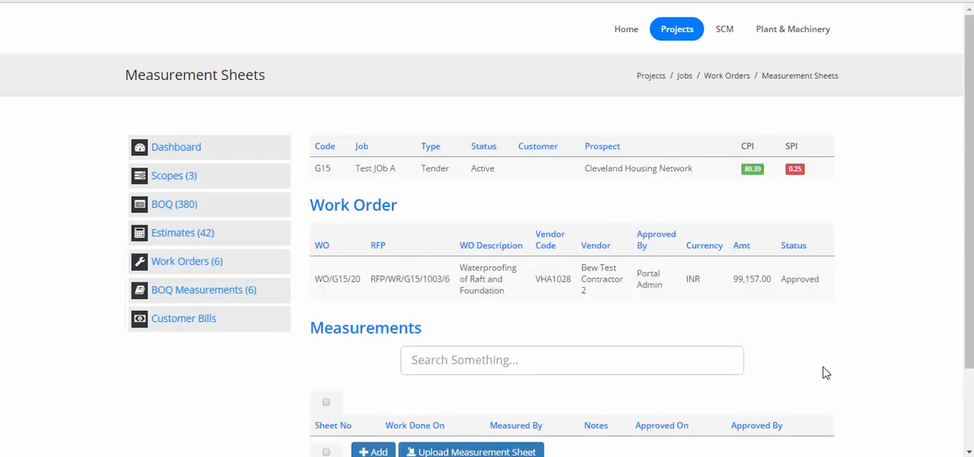
{"action": "scroll", "coordinate": [826, 371], "scroll_direction": "down", "scroll_amount": 3}
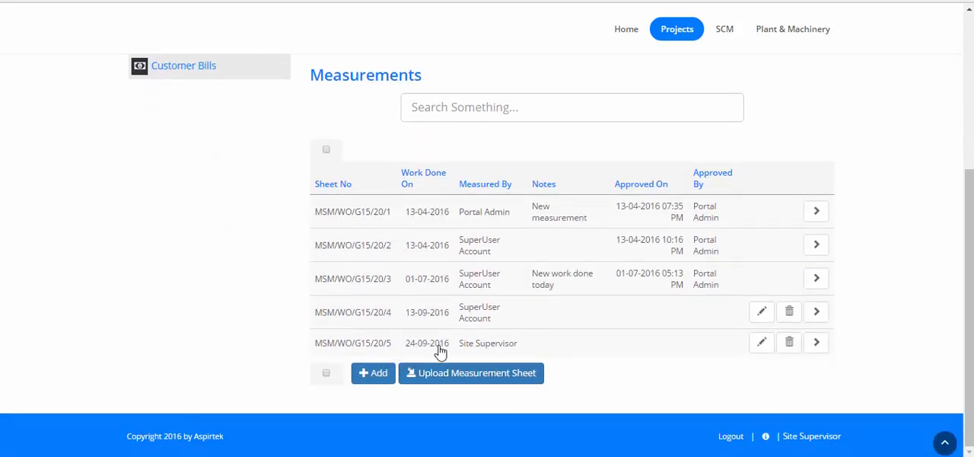
{"action": "left_click", "coordinate": [817, 345]}
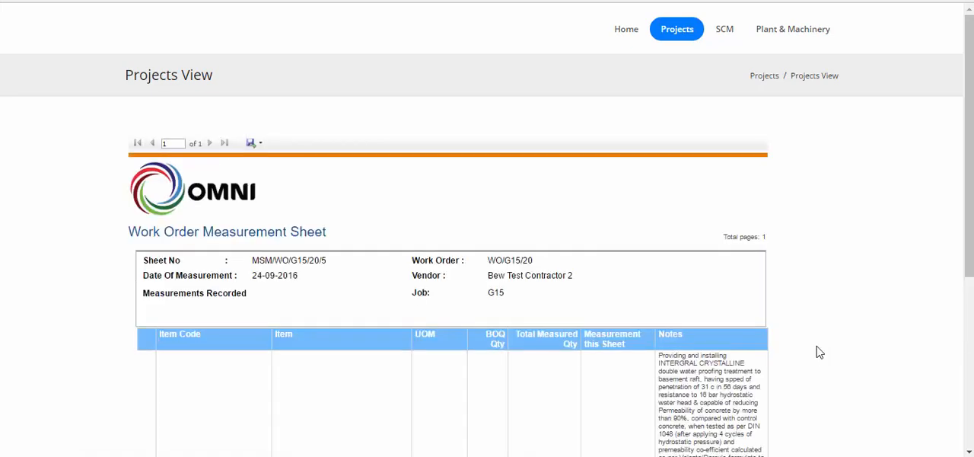
- Expand item SC/1003/1006 in the Work Order Measurement Sheet report and review its recorded dimensions and formula
{"action": "scroll", "coordinate": [819, 352], "scroll_direction": "down", "scroll_amount": 3}
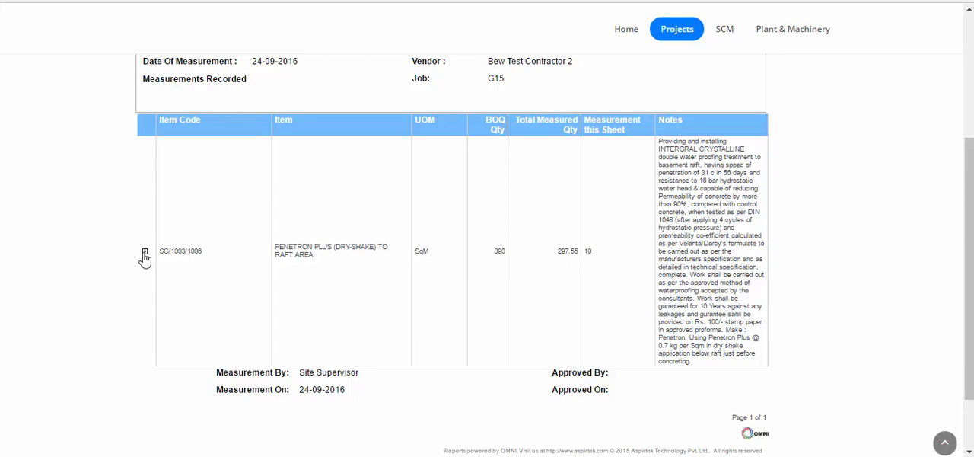
{"action": "left_click", "coordinate": [145, 253]}
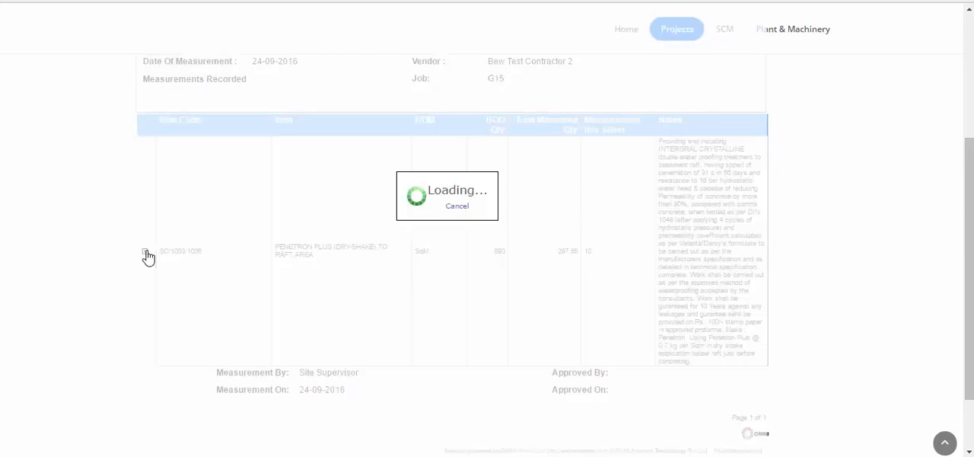
{"action": "scroll", "coordinate": [304, 264], "scroll_direction": "down", "scroll_amount": 2}
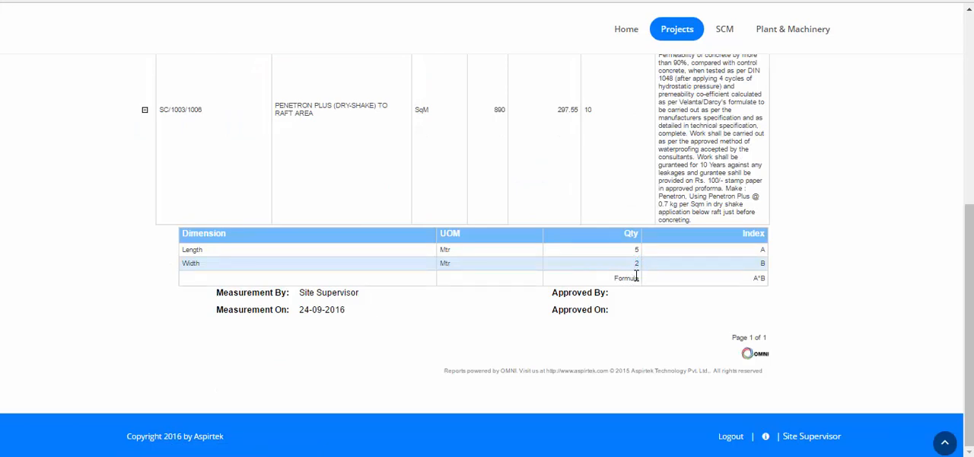
{"action": "scroll", "coordinate": [636, 276], "scroll_direction": "up", "scroll_amount": 5}
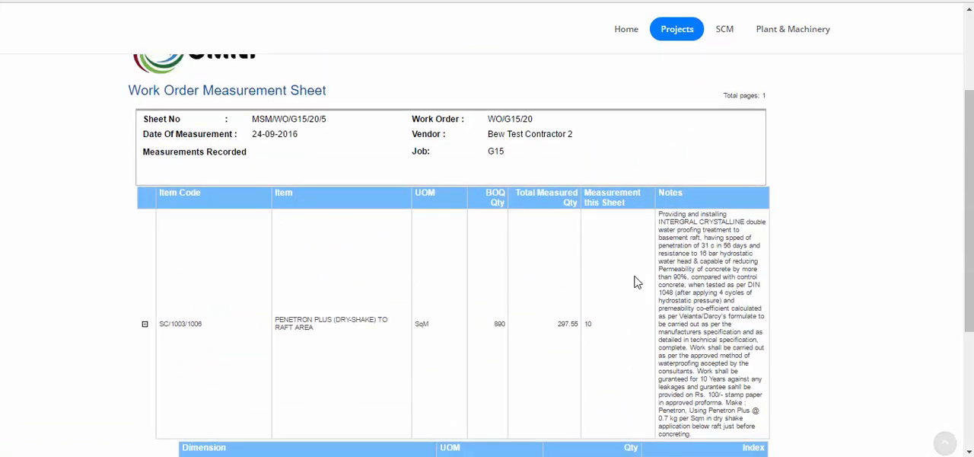
{"action": "scroll", "coordinate": [637, 282], "scroll_direction": "up", "scroll_amount": 2}
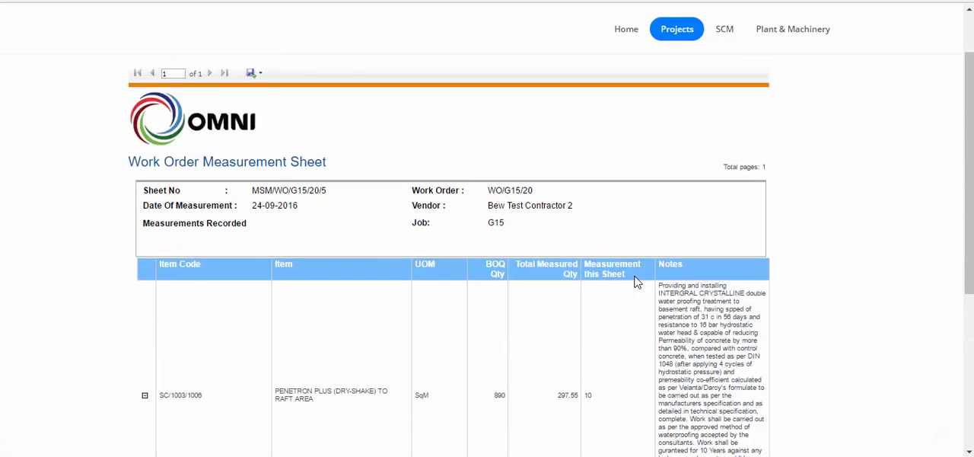